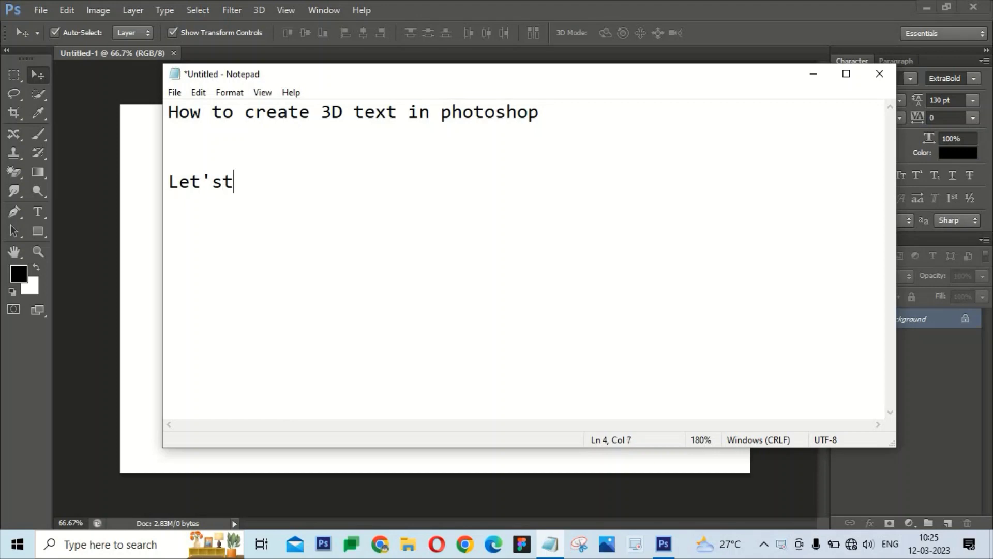
# Complete the Notepad line so it reads "Let's started"
pyautogui.write('started')
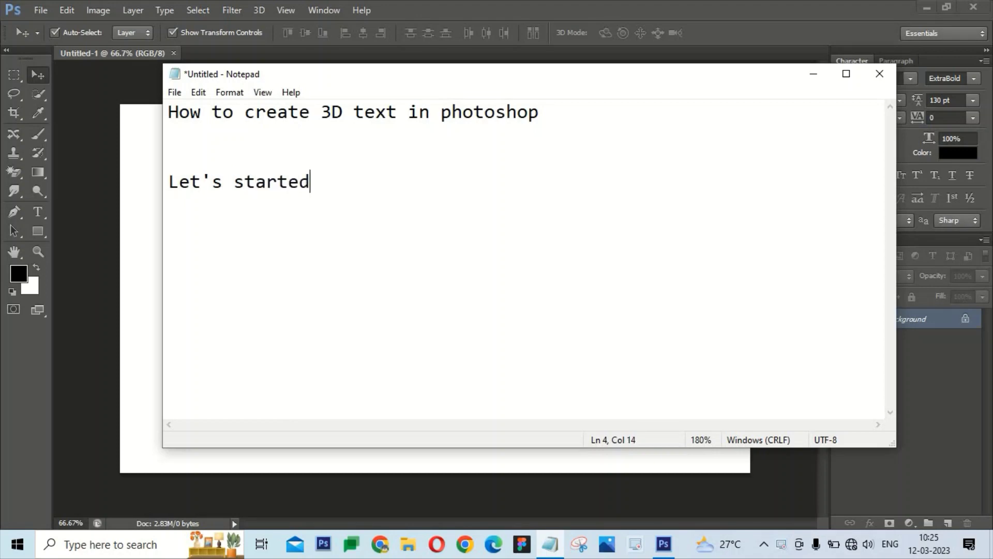
# Switch to Photoshop and add a horizontal text layer reading "PHOTOSHOP" on the white canvas
pyautogui.hotkey('alt', 'Tab')
pyautogui.press('t')
pyautogui.click(211, 268)
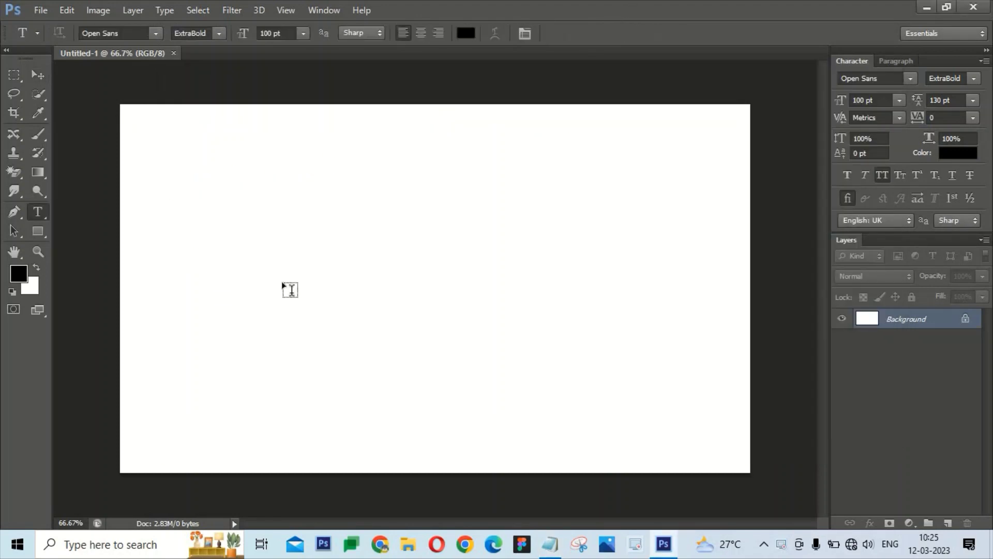
pyautogui.write('PHOTIO')
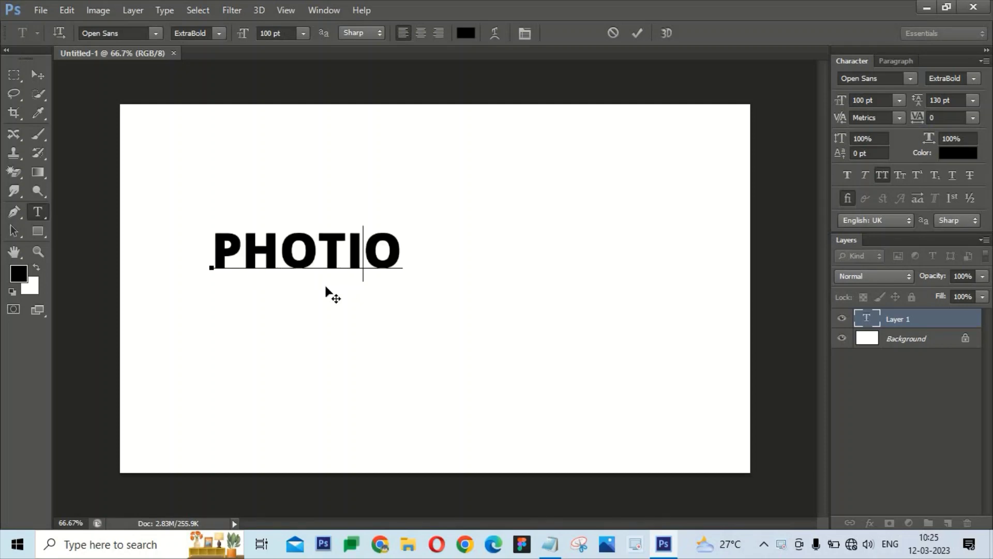
pyautogui.press('BackSpace')
pyautogui.press('BackSpace')
pyautogui.write('OSHOP')
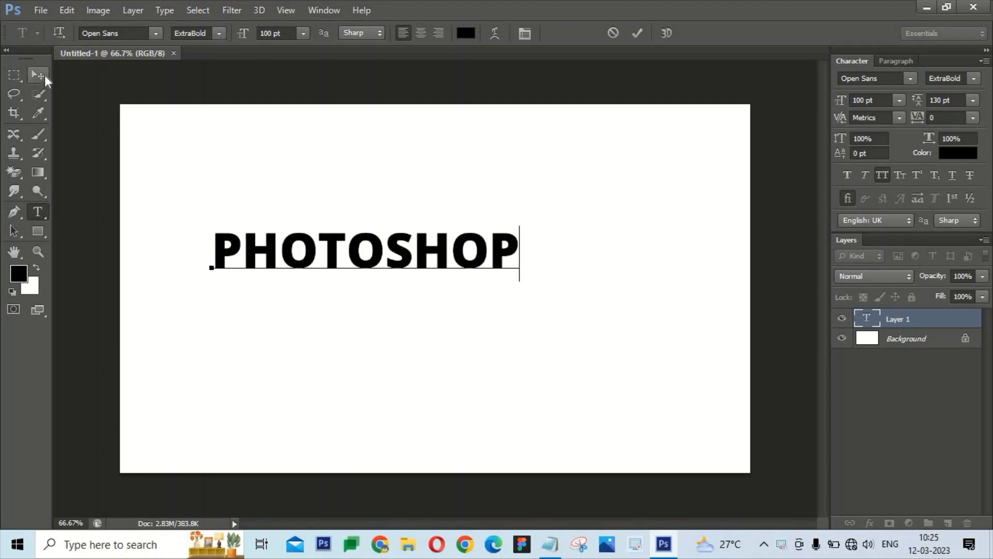
# Enlarge the PHOTOSHOP text to 147 pt and move it to about the middle of the canvas
pyautogui.click(45, 76)
pyautogui.moveTo(445, 238); pyautogui.dragTo(506, 256)
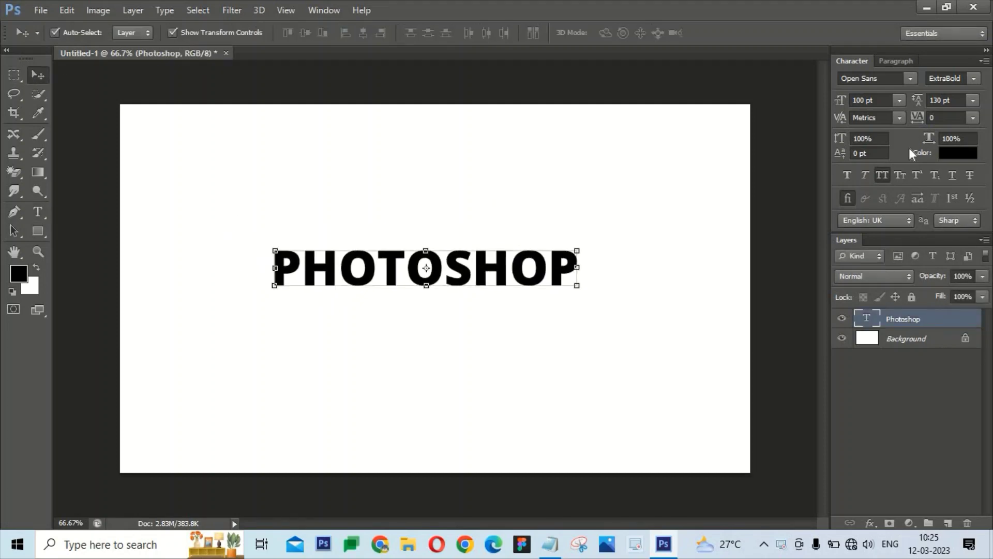
pyautogui.click(900, 62)
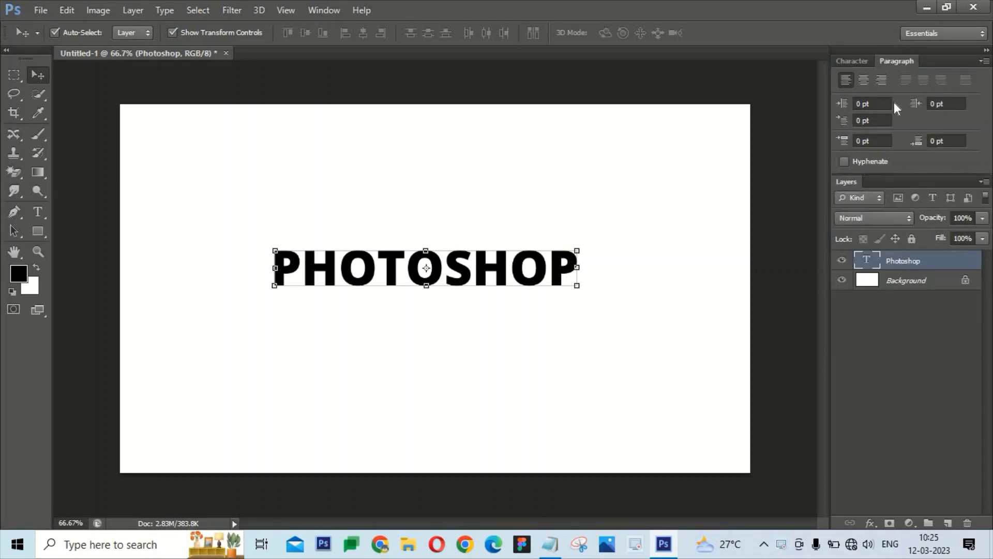
pyautogui.click(857, 60)
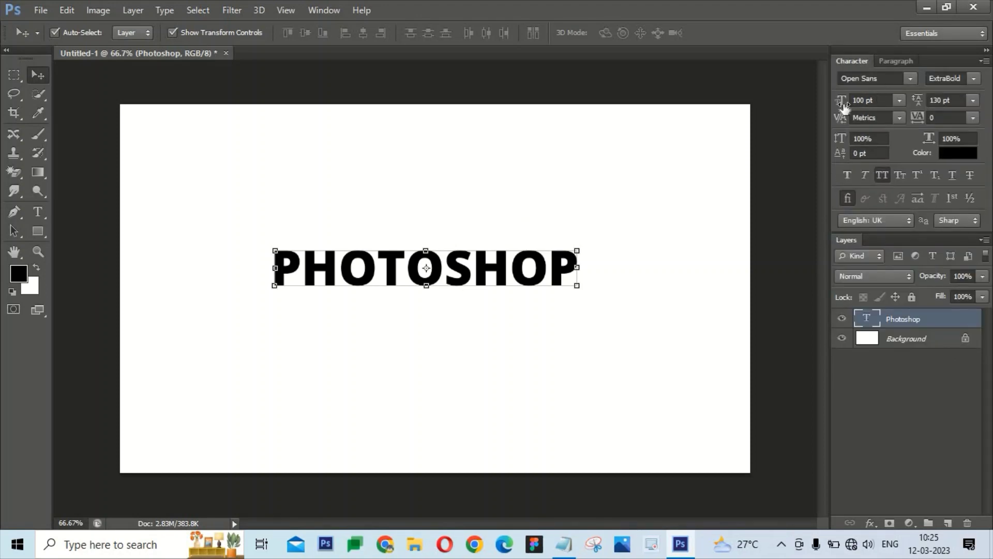
pyautogui.moveTo(844, 105)
pyautogui.mouseDown()
pyautogui.moveTo(858, 104)
pyautogui.moveTo(850, 103)
pyautogui.mouseUp()
pyautogui.moveTo(694, 261); pyautogui.dragTo(653, 277)
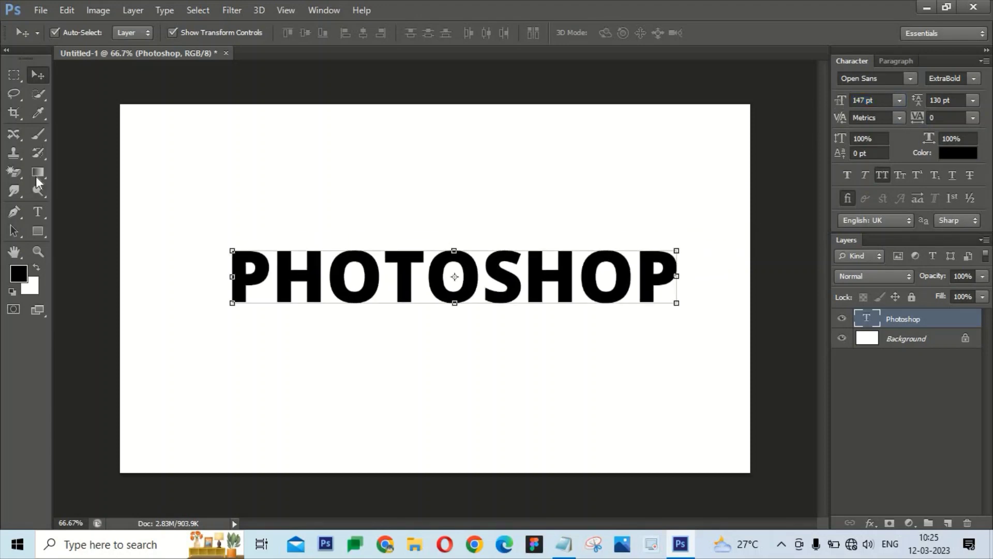
pyautogui.click(895, 61)
pyautogui.click(864, 81)
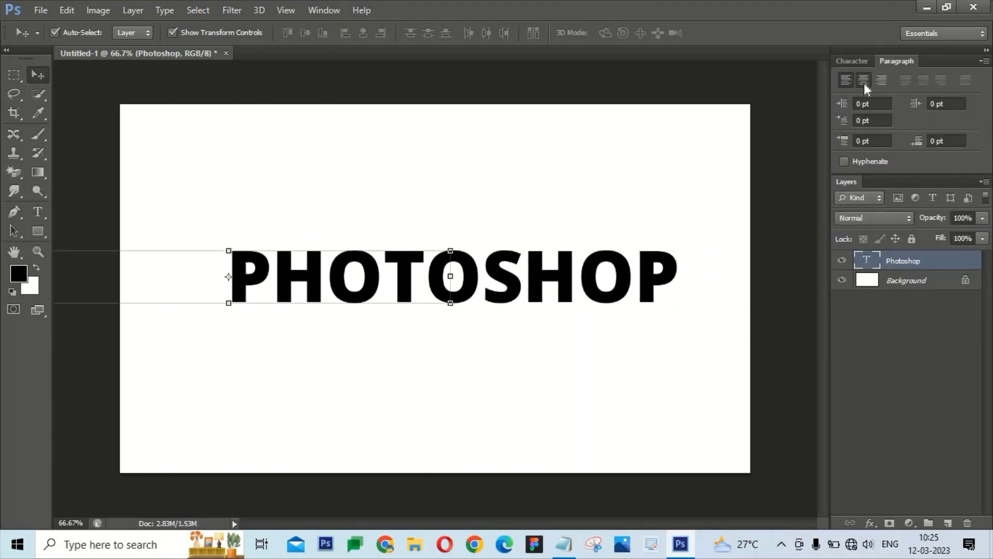
pyautogui.click(846, 80)
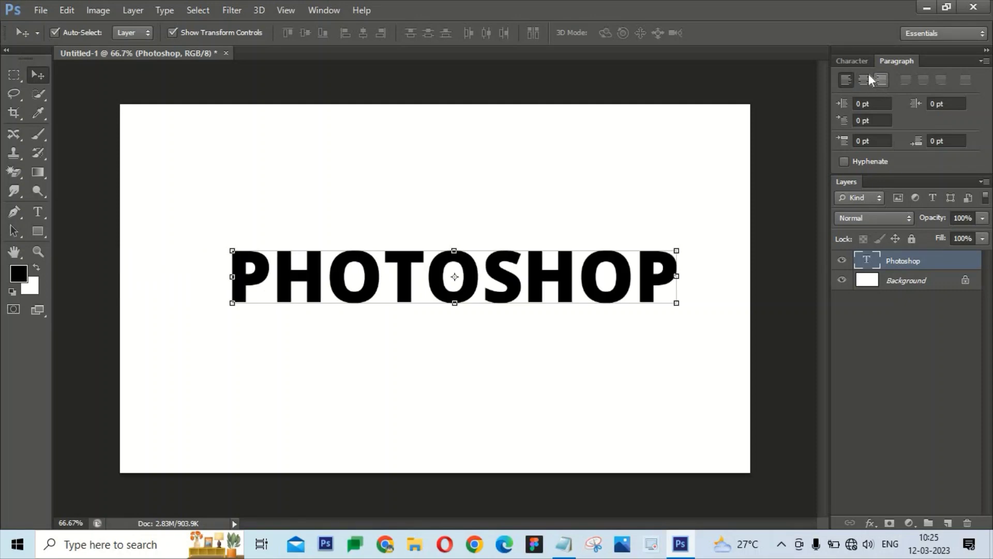
# Open the blending options of the Photoshop text layer and enable the Bevel & Emboss effect
pyautogui.click(414, 82)
pyautogui.click(615, 276)
pyautogui.click(870, 523)
pyautogui.click(876, 346)
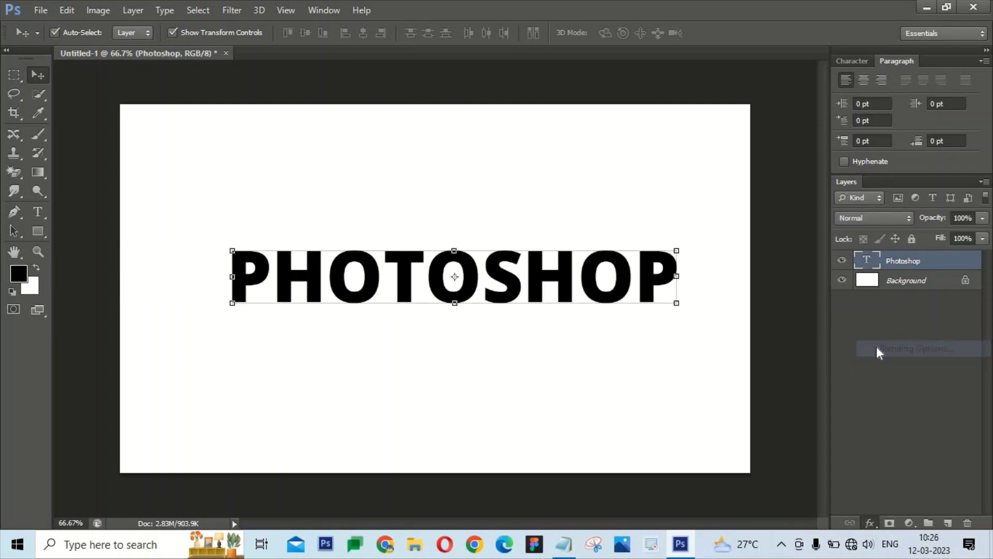
pyautogui.moveTo(516, 176); pyautogui.dragTo(653, 296)
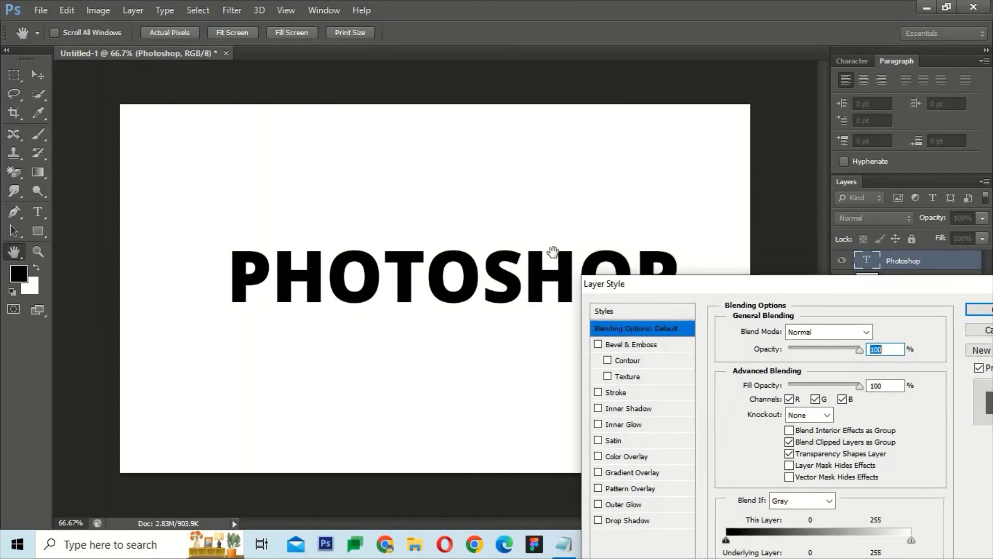
pyautogui.click(634, 346)
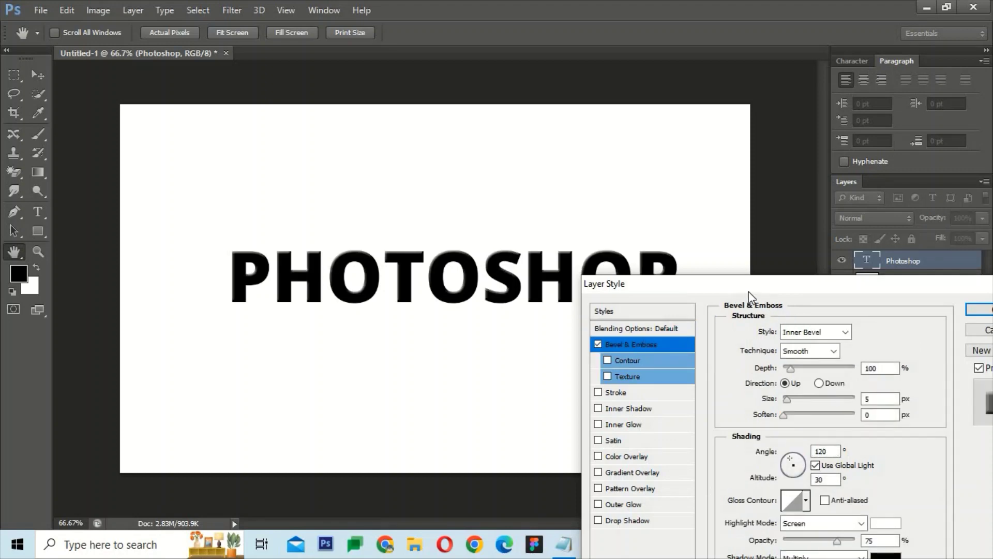
pyautogui.moveTo(673, 284); pyautogui.dragTo(742, 98)
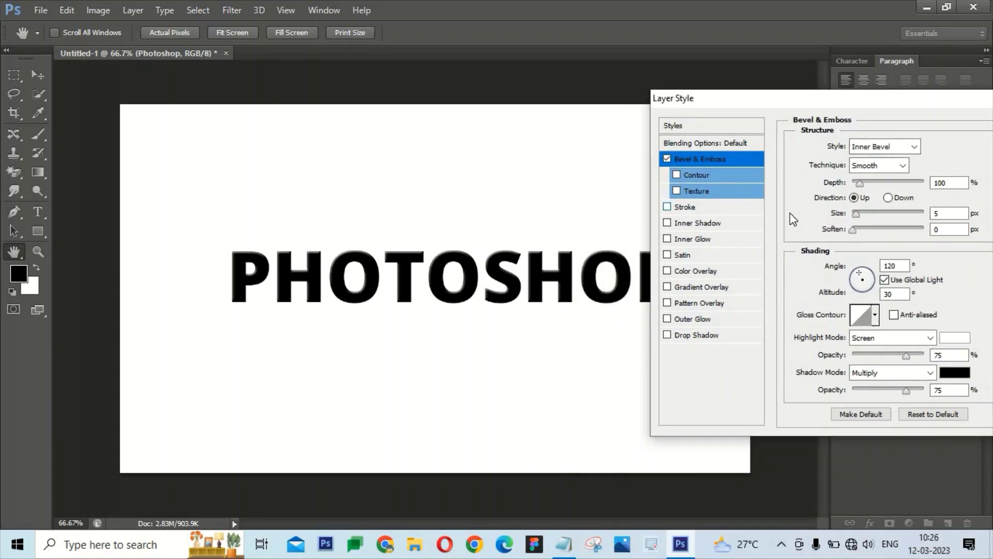
# Try the Texture and Contour options of the bevel, keeping only Texture enabled
pyautogui.click(697, 192)
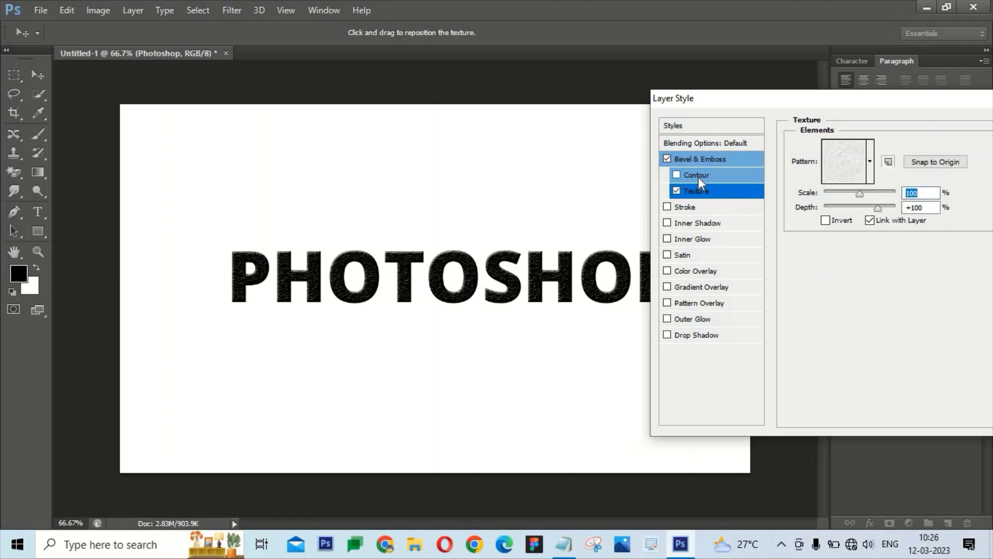
pyautogui.click(698, 176)
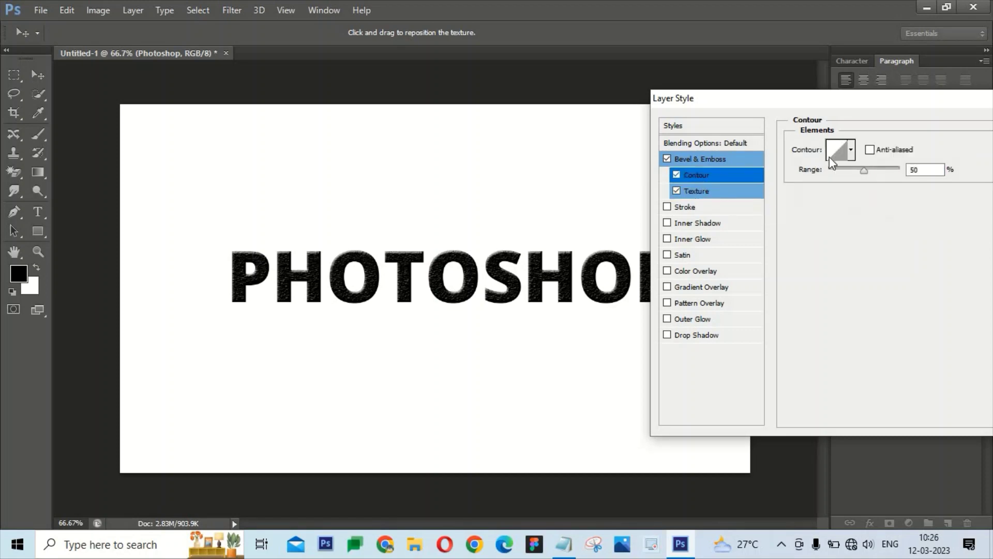
pyautogui.click(677, 175)
pyautogui.click(675, 160)
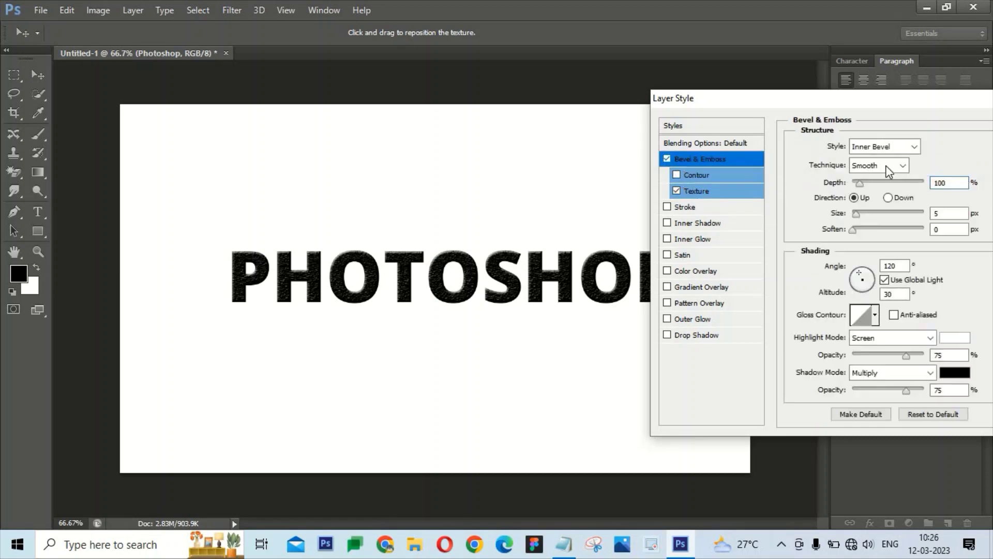
# Set the bevel direction to Down and choose the fourth preset in the first row as its gloss contour
pyautogui.click(888, 198)
pyautogui.click(875, 317)
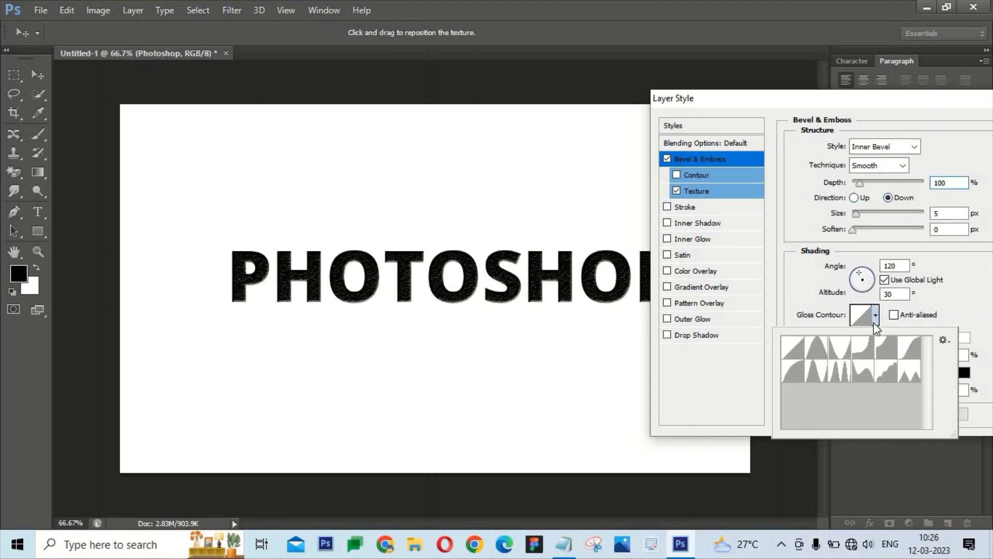
pyautogui.click(816, 347)
pyautogui.click(839, 349)
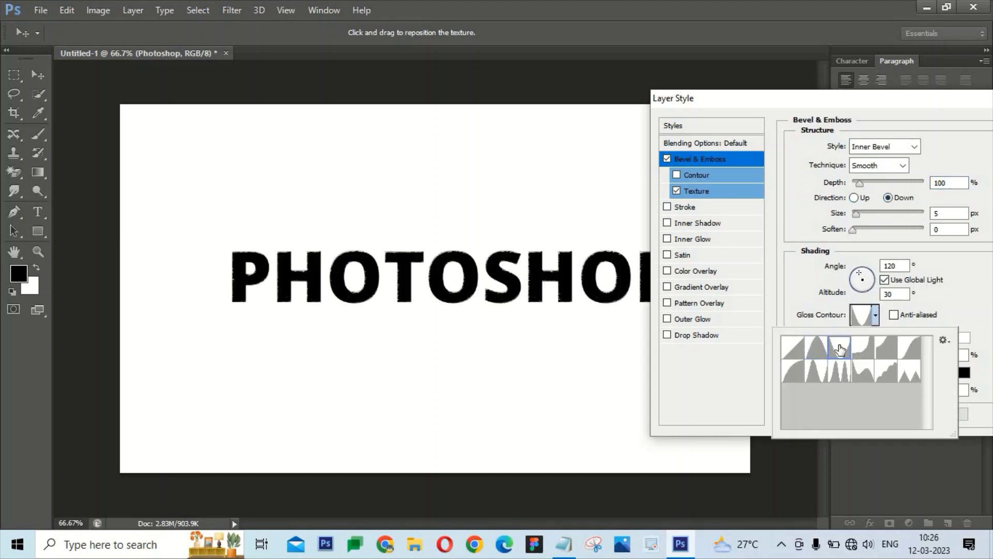
pyautogui.click(860, 349)
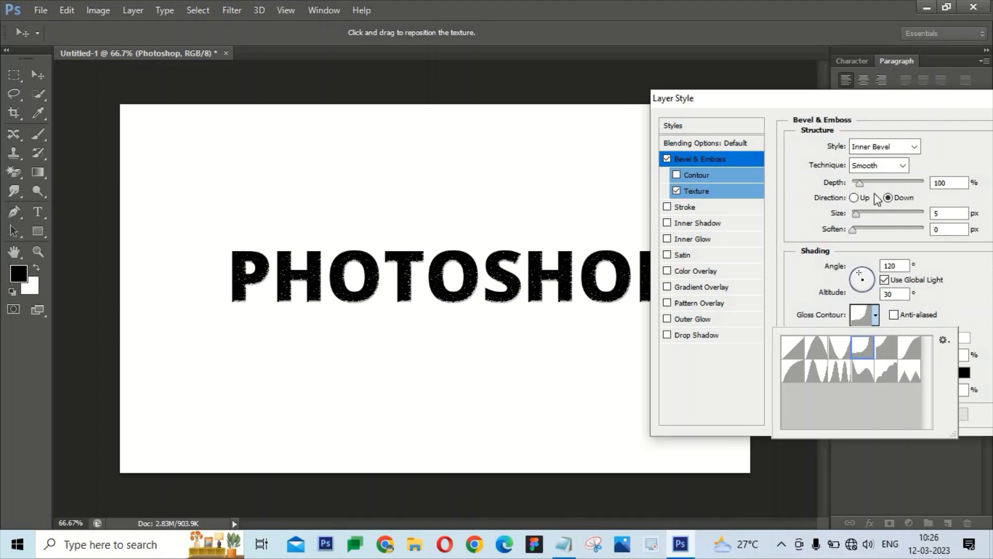
# Try the Emboss style and the Pillow Emboss style for the bevel
pyautogui.click(880, 147)
pyautogui.click(881, 189)
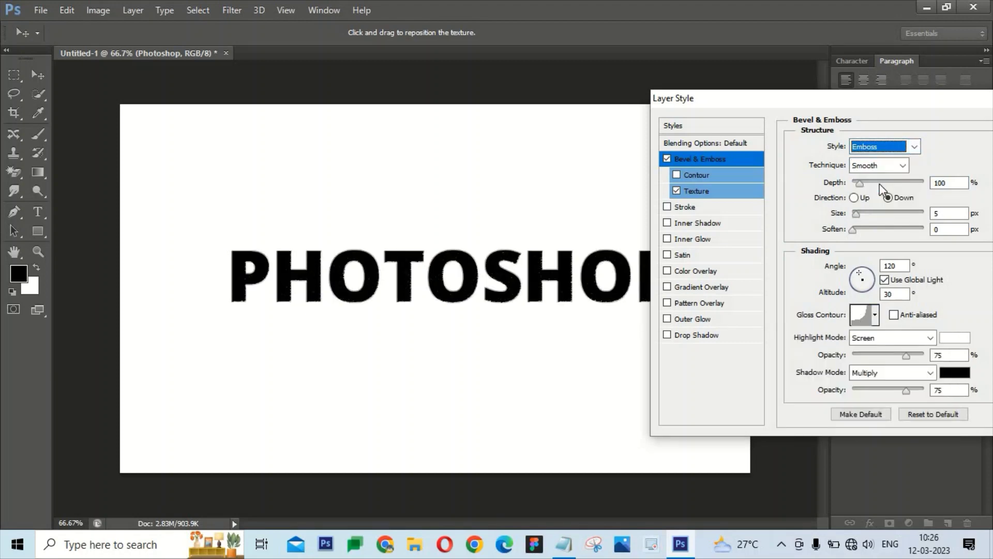
pyautogui.click(877, 148)
pyautogui.click(883, 197)
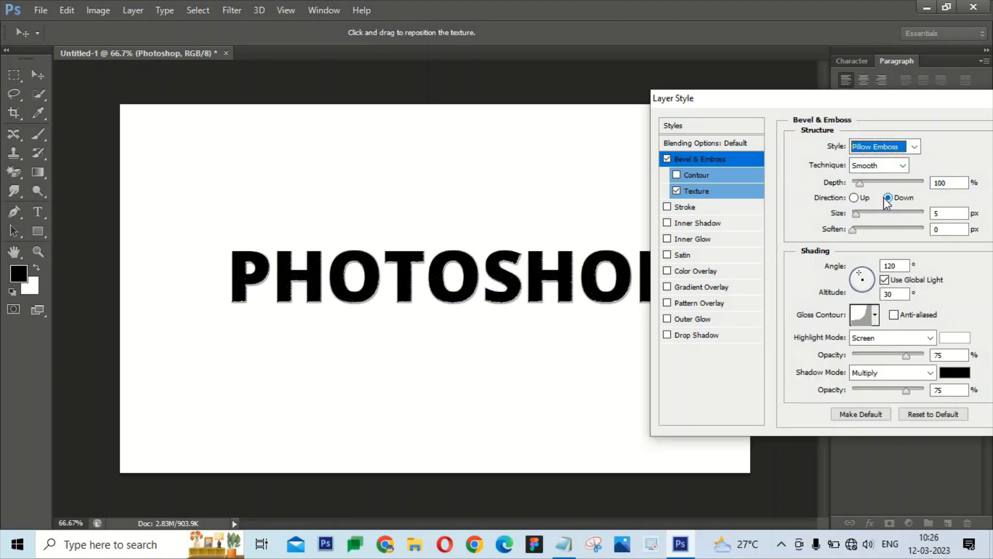
pyautogui.click(953, 373)
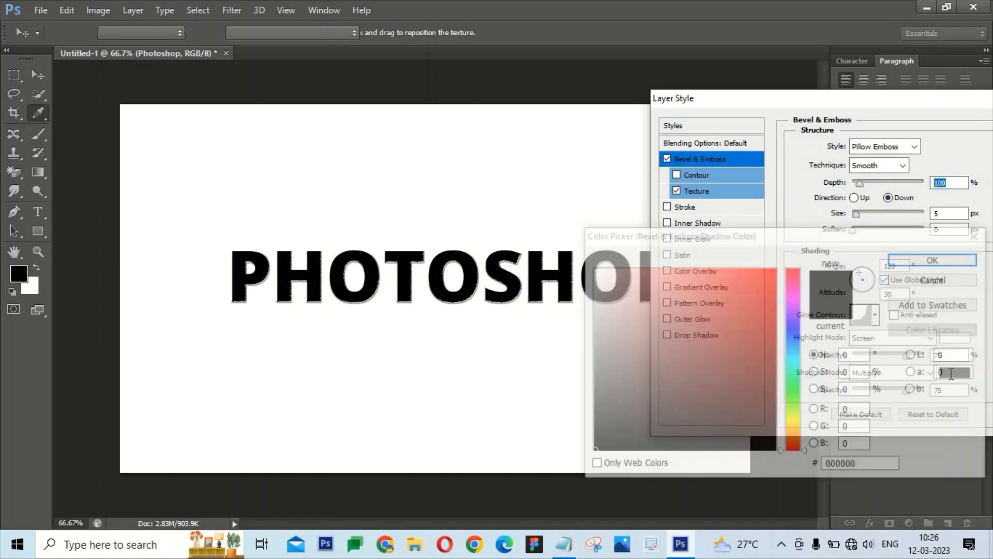
pyautogui.click(940, 277)
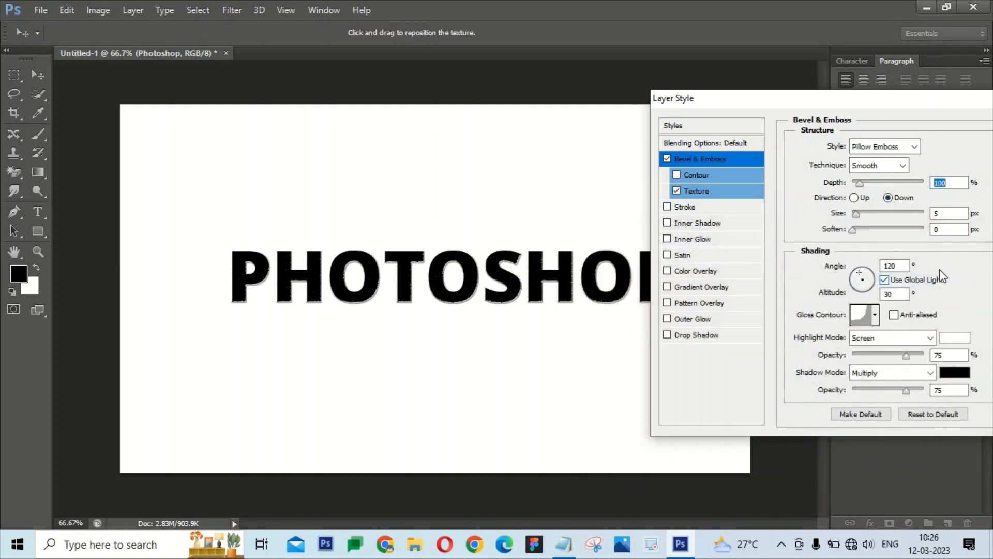
pyautogui.click(903, 371)
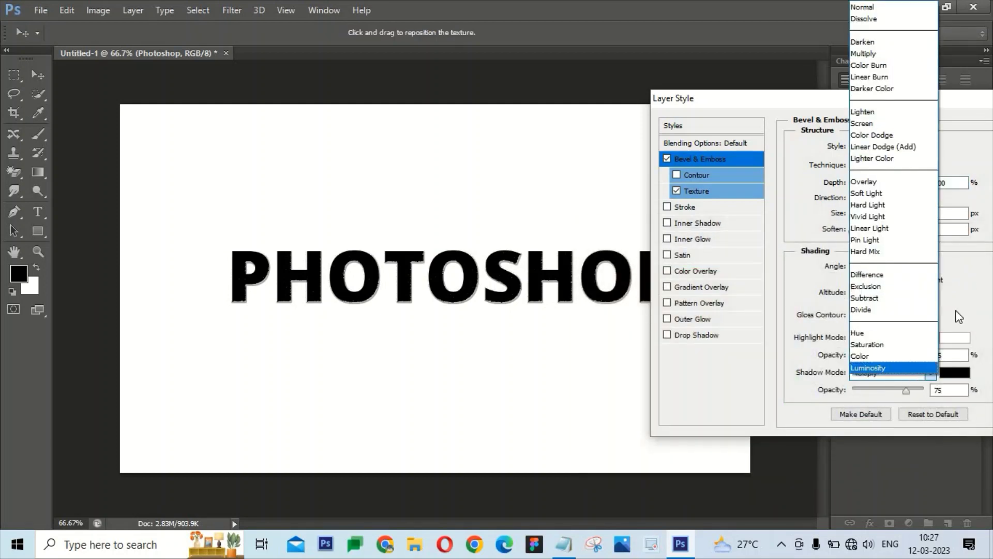
pyautogui.click(965, 275)
# Set the bevel's shadow opacity to 88% and its size to 6 px
pyautogui.moveTo(907, 393)
pyautogui.mouseDown()
pyautogui.moveTo(864, 389)
pyautogui.moveTo(914, 399)
pyautogui.mouseUp()
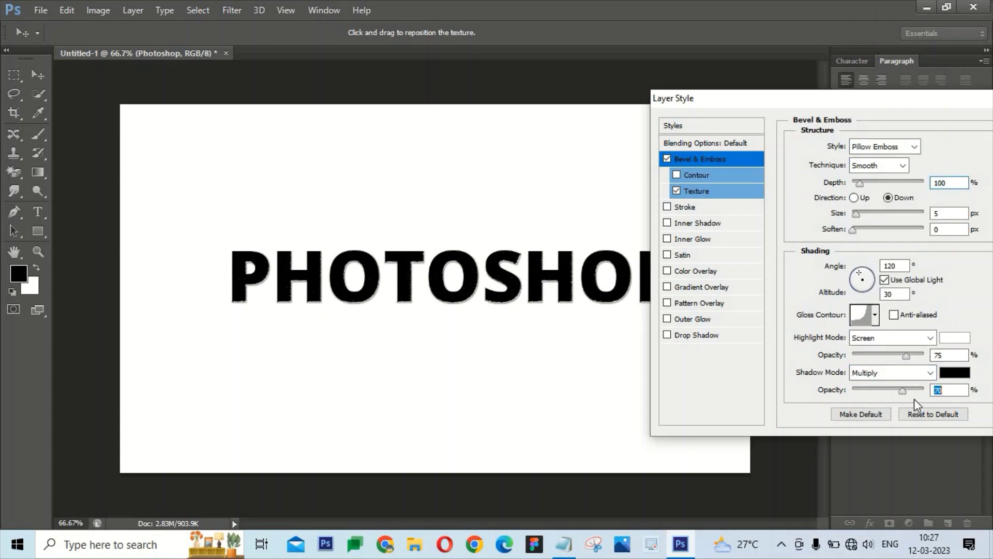
pyautogui.moveTo(859, 218)
pyautogui.mouseDown()
pyautogui.moveTo(871, 216)
pyautogui.moveTo(846, 216)
pyautogui.moveTo(855, 215)
pyautogui.mouseUp()
pyautogui.click(856, 215)
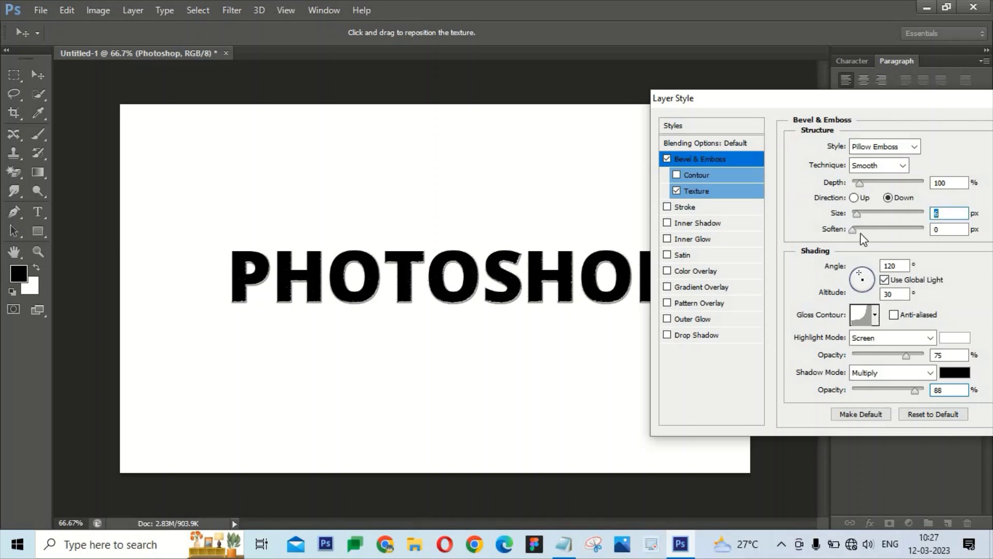
pyautogui.click(853, 230)
# Reduce the bevel depth to 1% and turn off its Texture option
pyautogui.moveTo(860, 185)
pyautogui.mouseDown()
pyautogui.moveTo(879, 184)
pyautogui.moveTo(844, 185)
pyautogui.mouseUp()
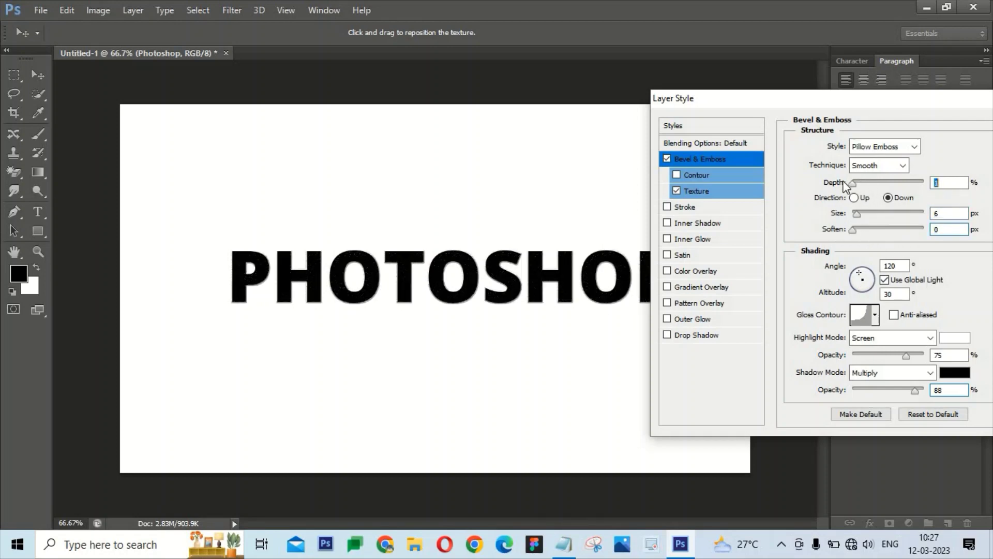
pyautogui.click(676, 190)
# Try the Outer Bevel style, and set the bevel style to Emboss
pyautogui.moveTo(876, 102); pyautogui.dragTo(838, 96)
pyautogui.click(847, 141)
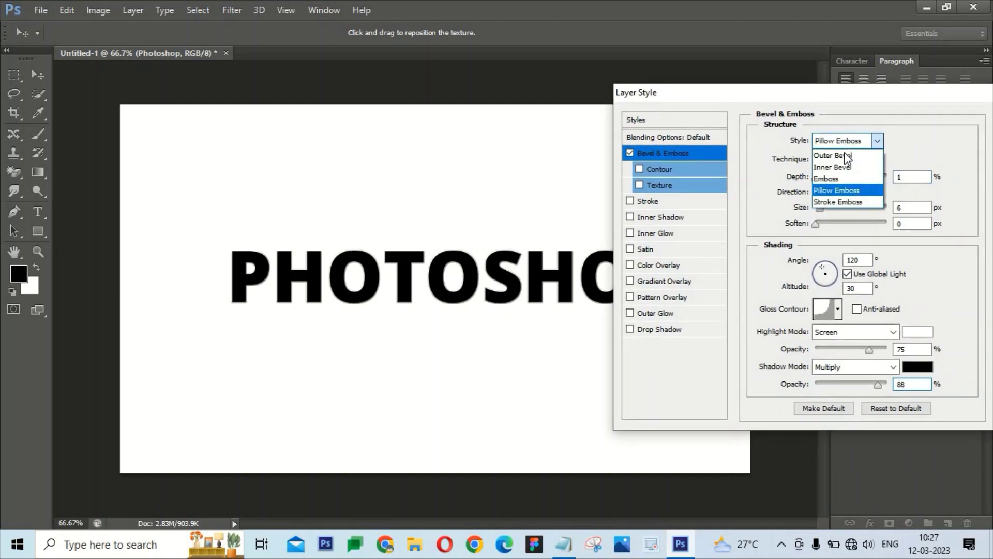
pyautogui.click(846, 156)
pyautogui.click(848, 142)
pyautogui.click(848, 179)
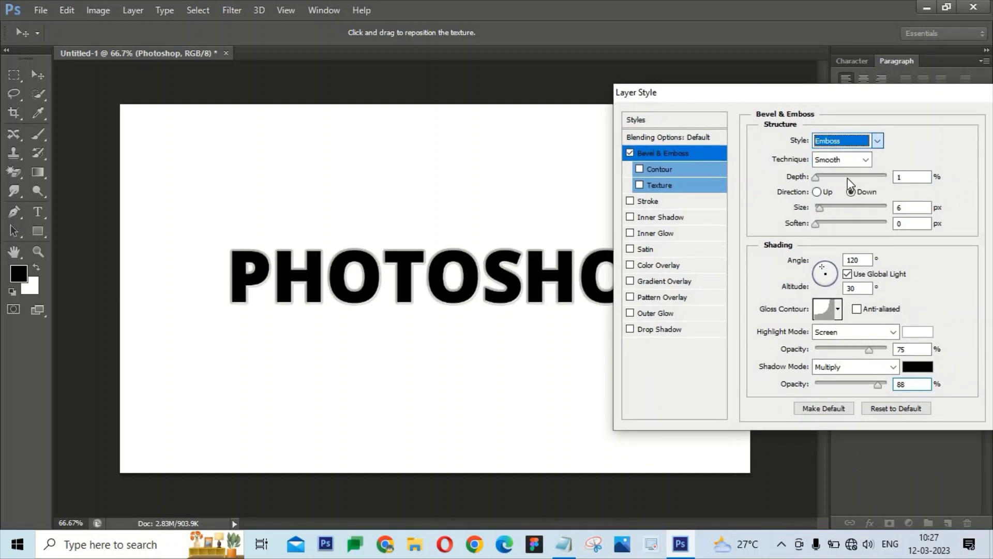
# Try the Chisel Hard technique, and set the bevel technique to Chisel Soft
pyautogui.click(847, 160)
pyautogui.click(848, 183)
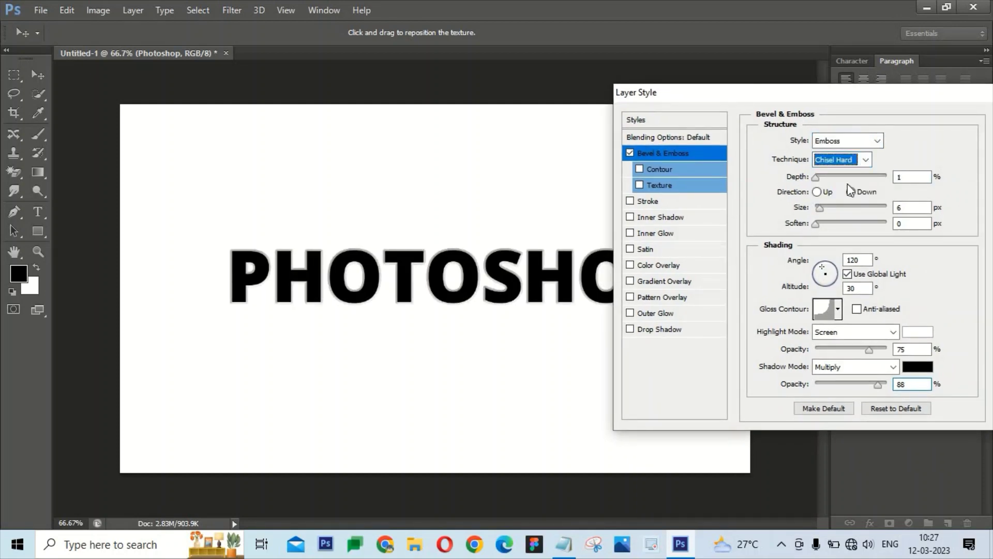
pyautogui.click(848, 159)
pyautogui.click(848, 198)
pyautogui.click(851, 192)
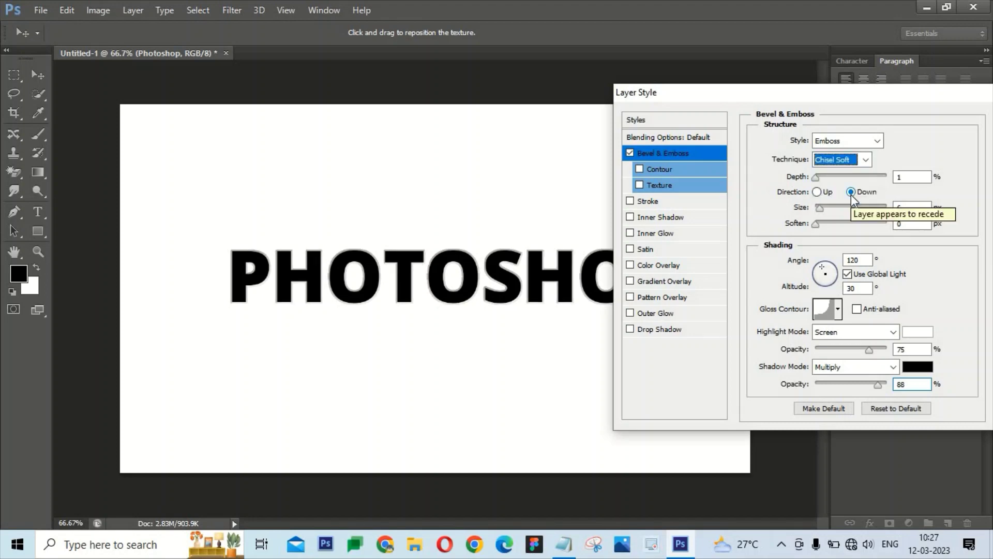
# Move the Layer Style dialog fully into view and set the bevel direction to Up
pyautogui.moveTo(831, 107); pyautogui.dragTo(772, 87)
pyautogui.press('Tab')
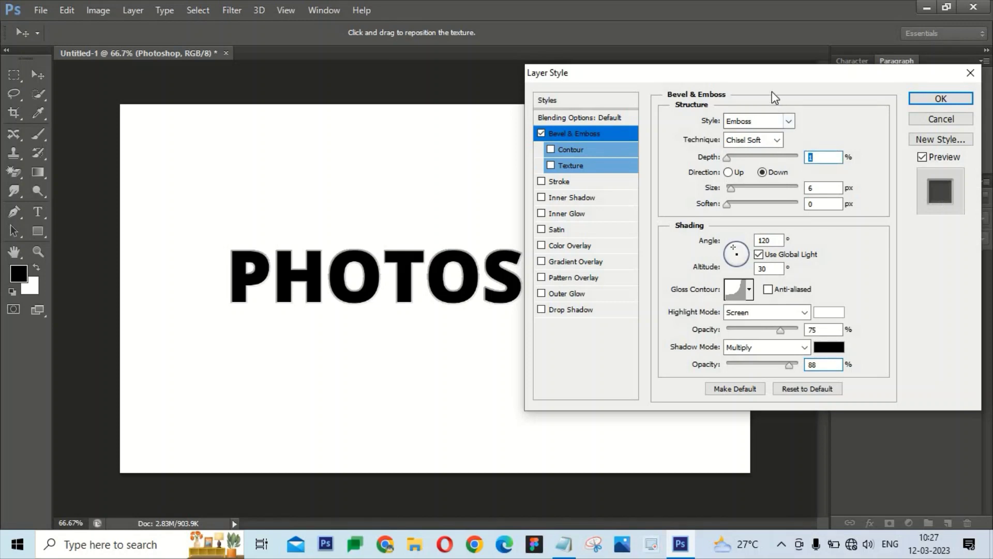
pyautogui.click(727, 172)
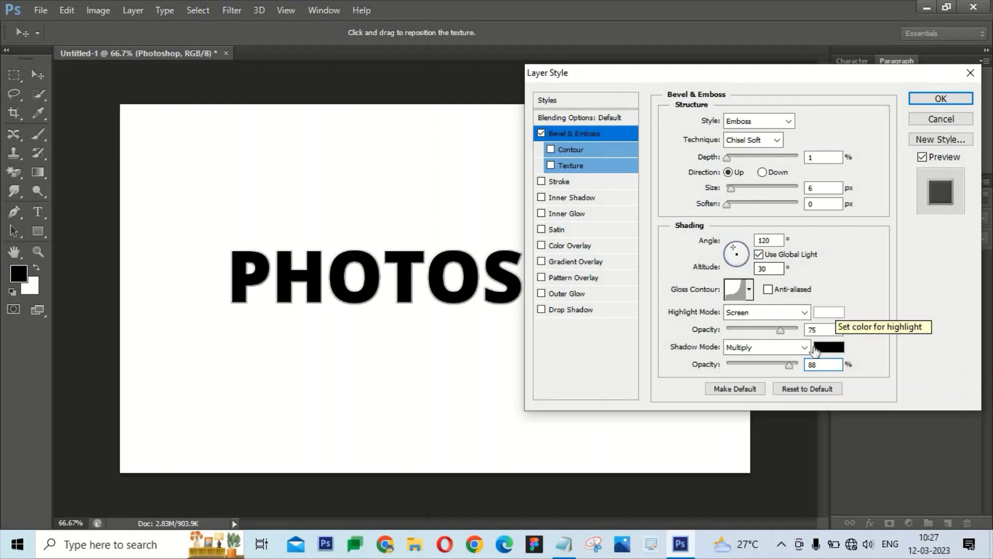
pyautogui.click(770, 289)
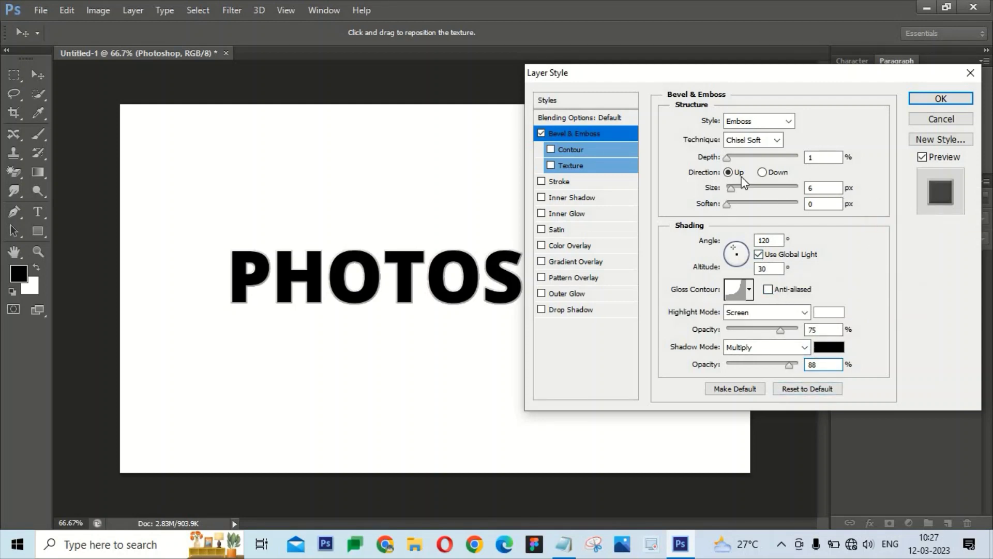
pyautogui.click(774, 123)
pyautogui.click(773, 123)
pyautogui.click(773, 123)
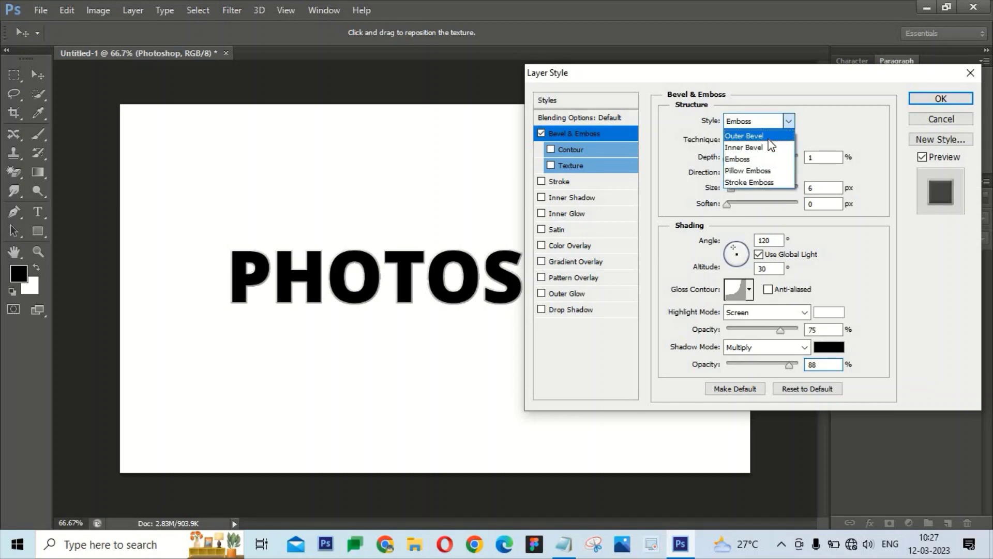
pyautogui.click(767, 131)
pyautogui.click(770, 124)
pyautogui.click(774, 157)
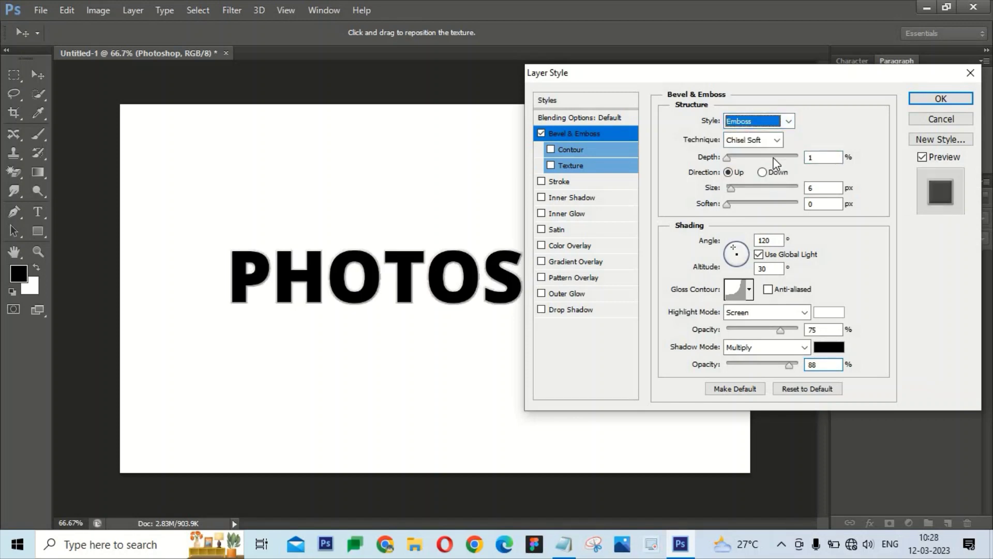
# Set the bevel technique to Chisel Hard and raise the bevel depth to 419%
pyautogui.click(774, 144)
pyautogui.click(771, 160)
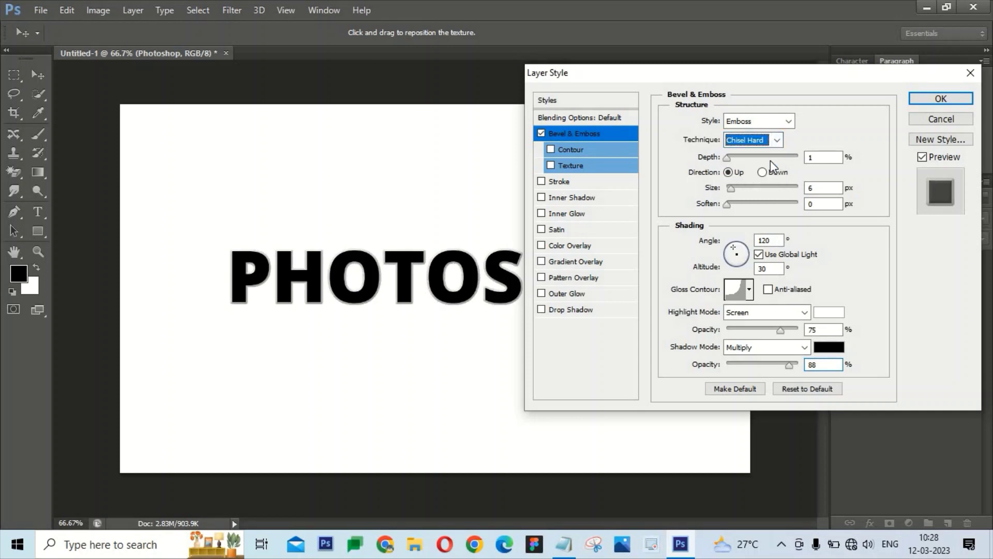
pyautogui.press('Tab')
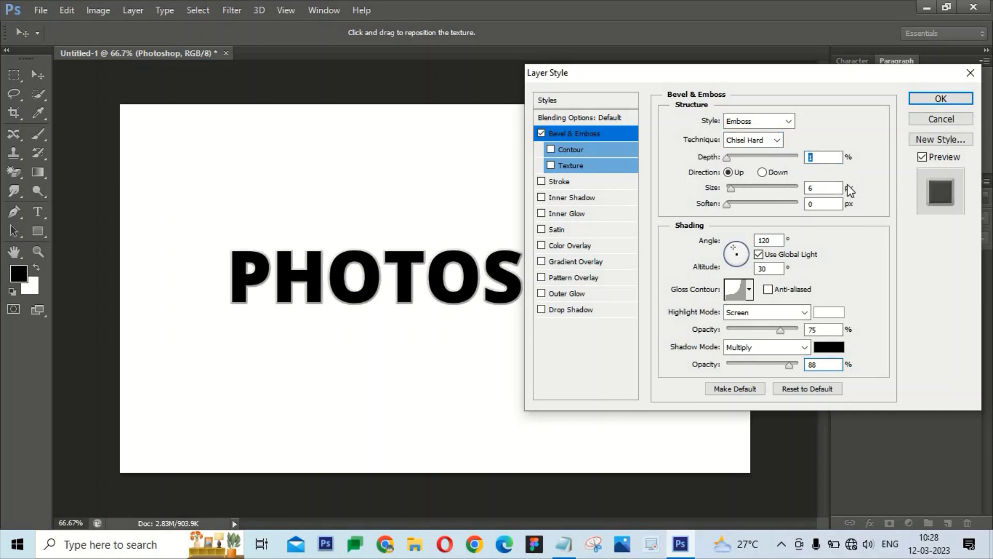
pyautogui.moveTo(733, 158); pyautogui.dragTo(758, 160)
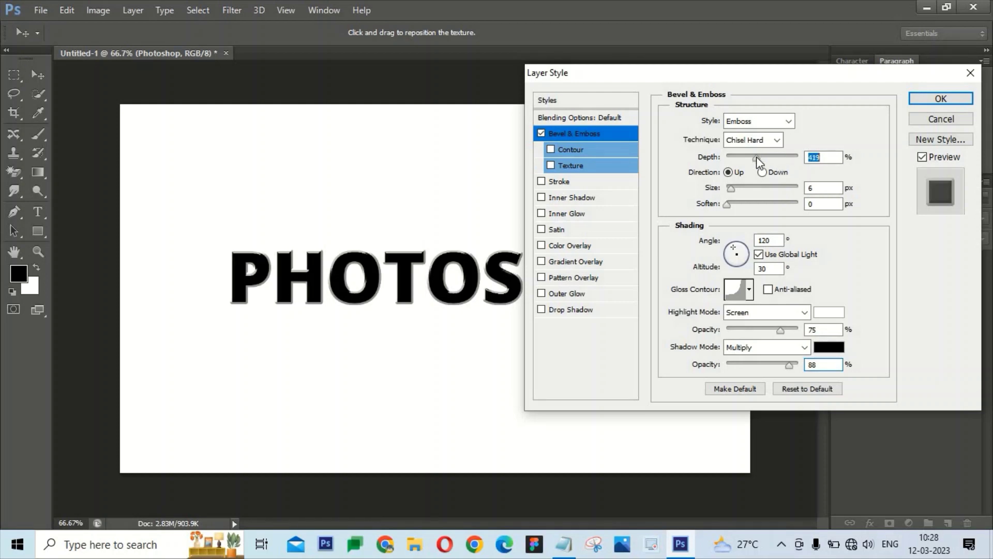
# Set the bevel shadow colour to dark grey (303030)
pyautogui.click(830, 346)
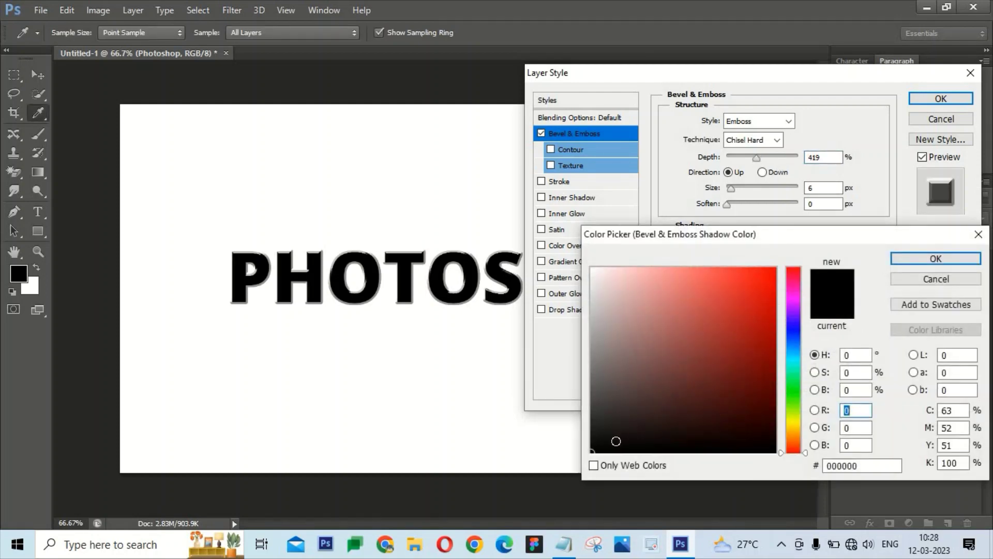
pyautogui.moveTo(590, 429); pyautogui.dragTo(592, 421)
pyautogui.click(919, 258)
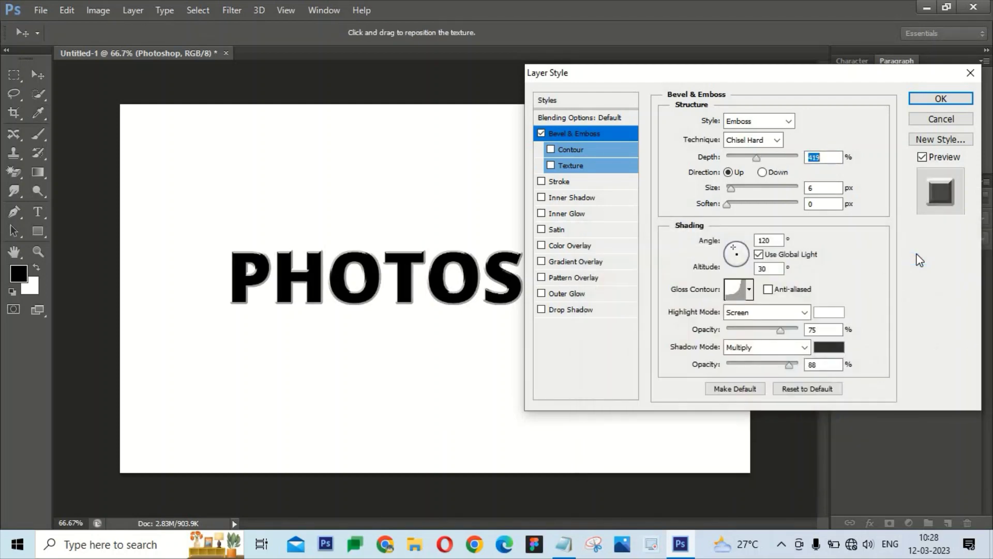
# Move the Layer Style dialog aside to reveal more text, and set the bevel shadow colour to a muted brownish red
pyautogui.moveTo(798, 78); pyautogui.dragTo(829, 82)
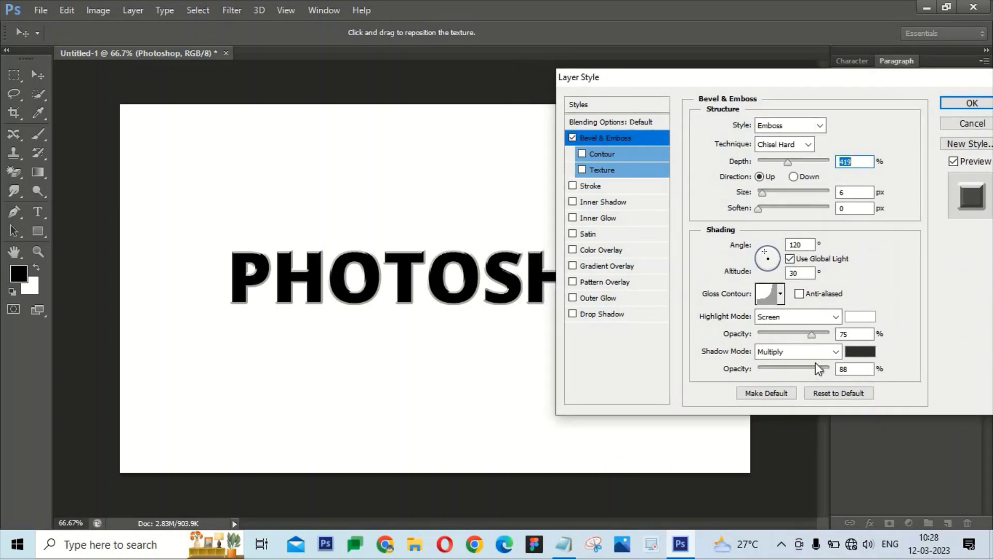
pyautogui.click(854, 355)
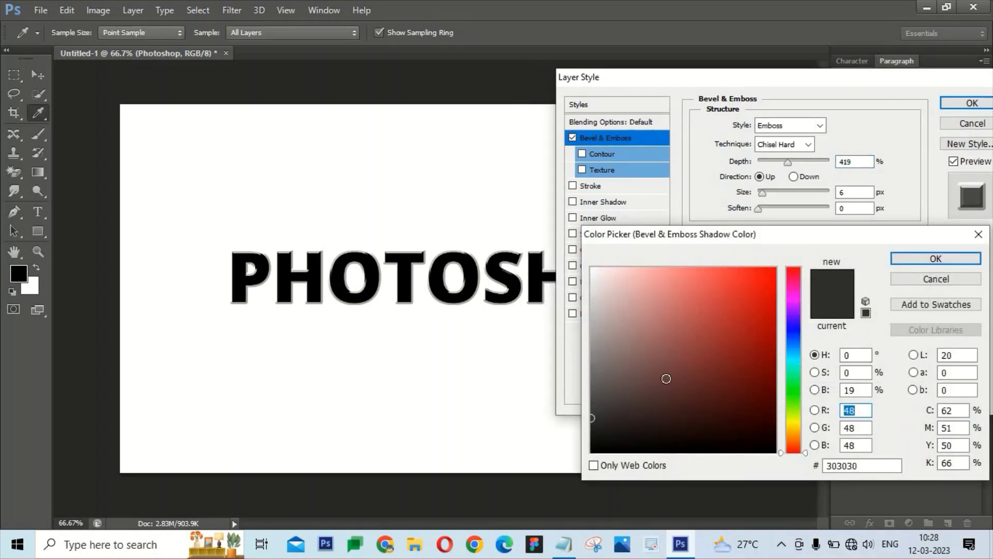
pyautogui.click(694, 357)
pyautogui.click(910, 259)
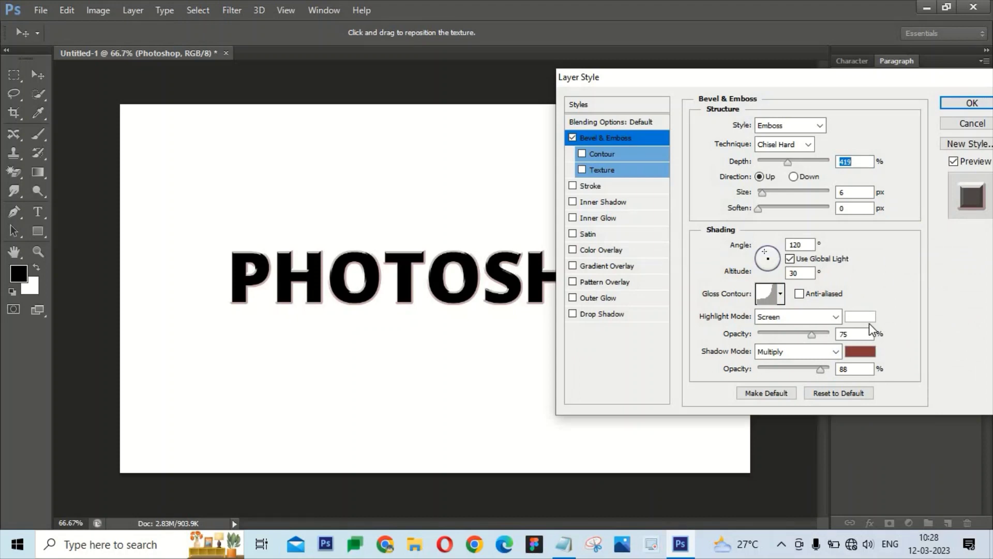
# Try the Normal shadow mode, return it to Multiply, and set the bevel depth to 388%
pyautogui.click(832, 355)
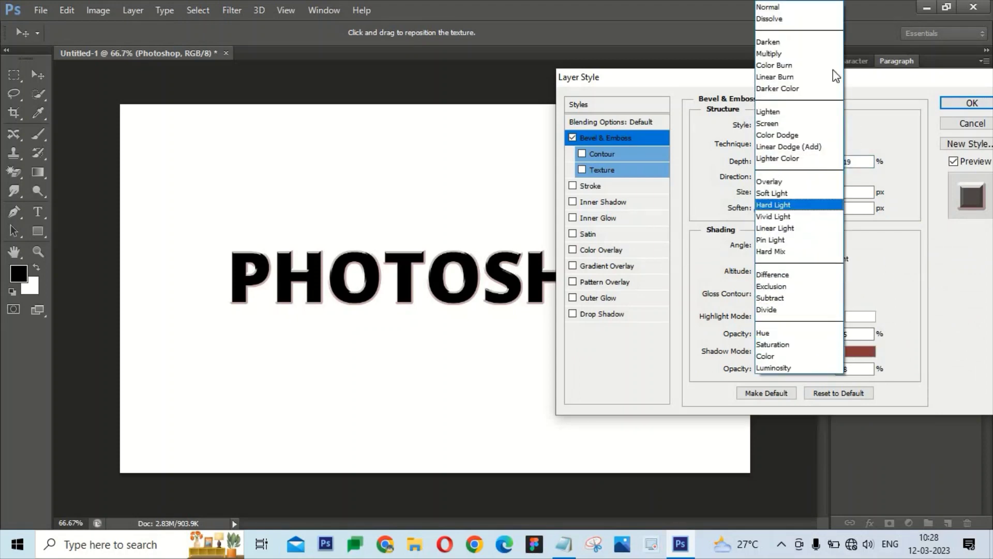
pyautogui.click(790, 7)
pyautogui.click(817, 353)
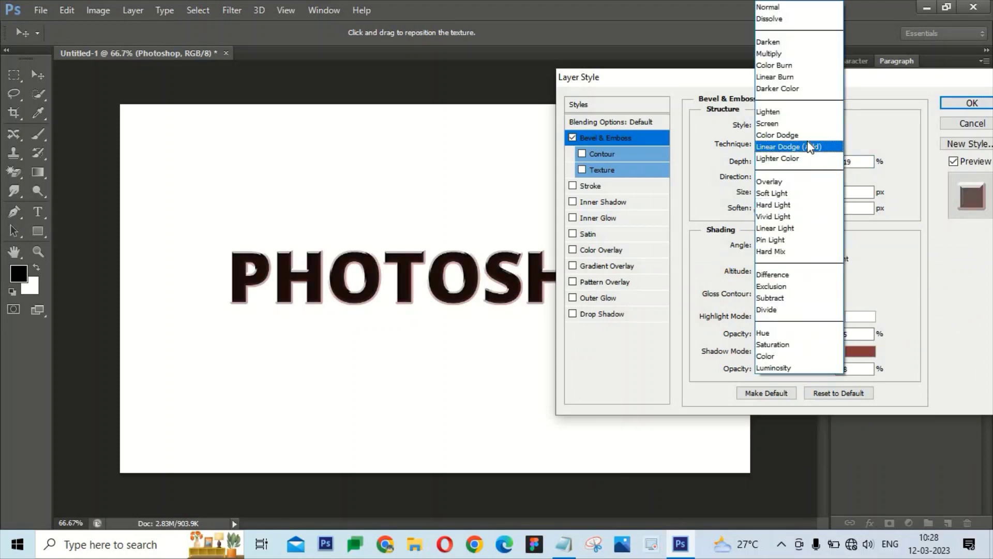
pyautogui.click(807, 65)
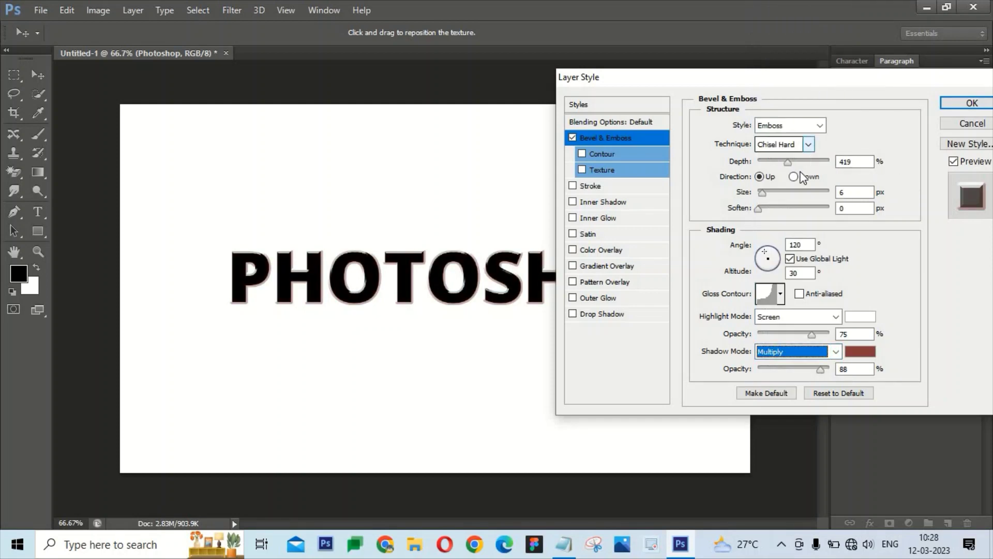
pyautogui.moveTo(788, 165)
pyautogui.mouseDown()
pyautogui.moveTo(813, 168)
pyautogui.moveTo(785, 162)
pyautogui.mouseUp()
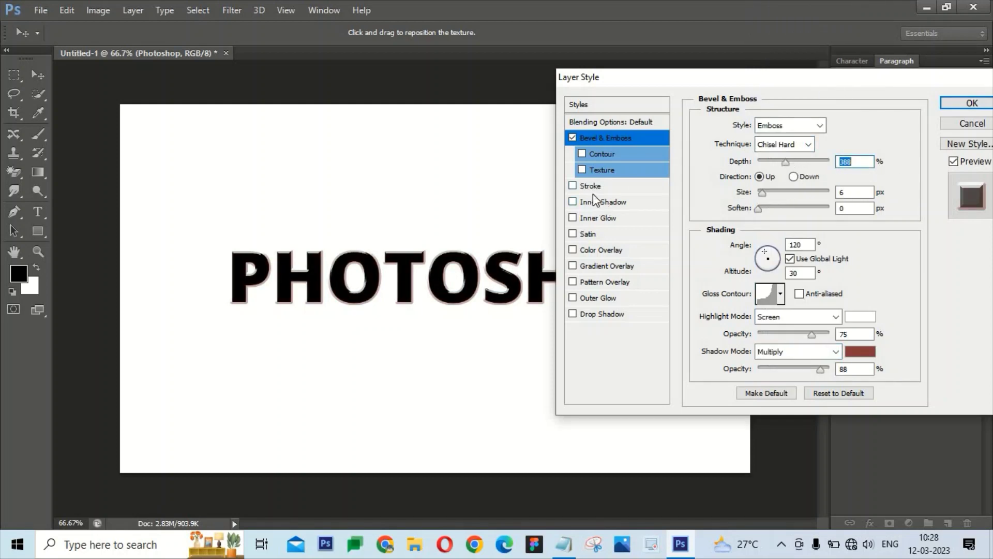
# Replace a trial Inner Glow with an Inner Shadow at a 125° angle and 7 px distance, with slightly increased choke
pyautogui.click(598, 219)
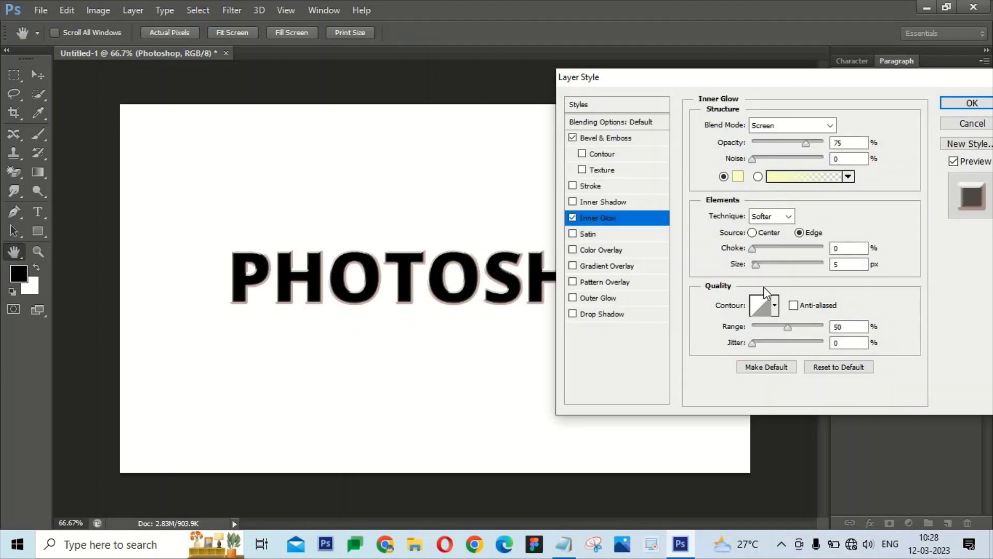
pyautogui.click(573, 201)
pyautogui.click(573, 218)
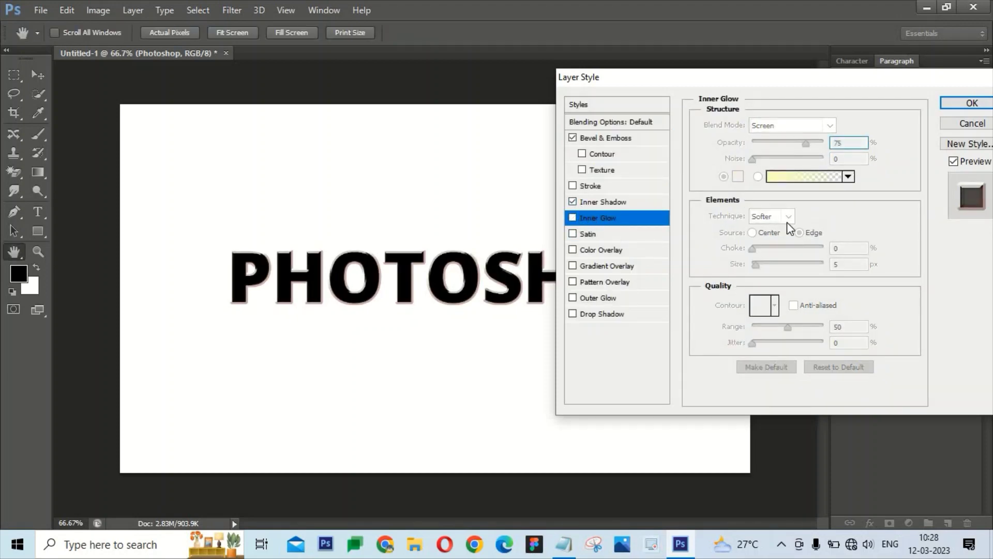
pyautogui.click(629, 203)
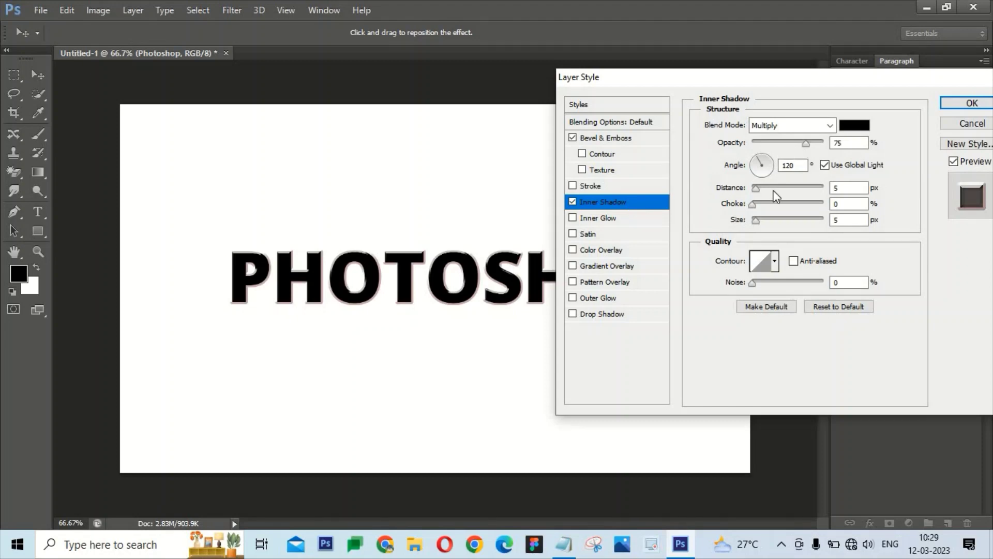
pyautogui.moveTo(764, 164); pyautogui.dragTo(757, 187)
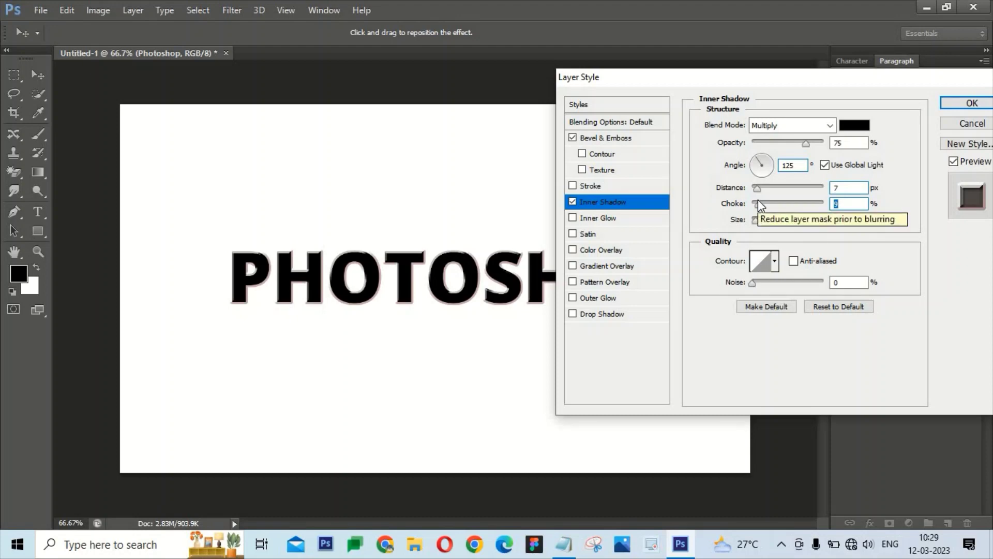
# Enable the Stroke effect on the text and try a red stroke colour
pyautogui.click(588, 187)
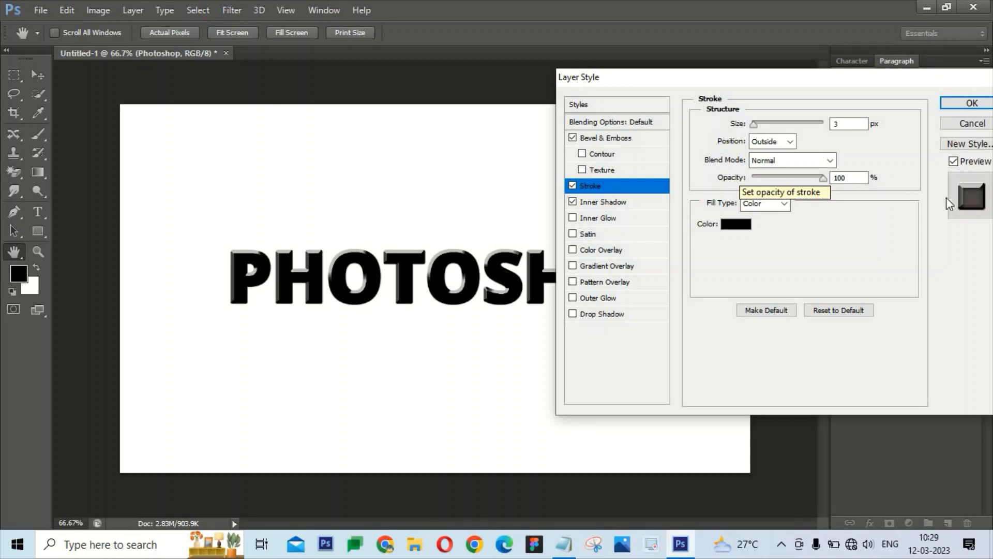
pyautogui.click(742, 225)
pyautogui.click(729, 290)
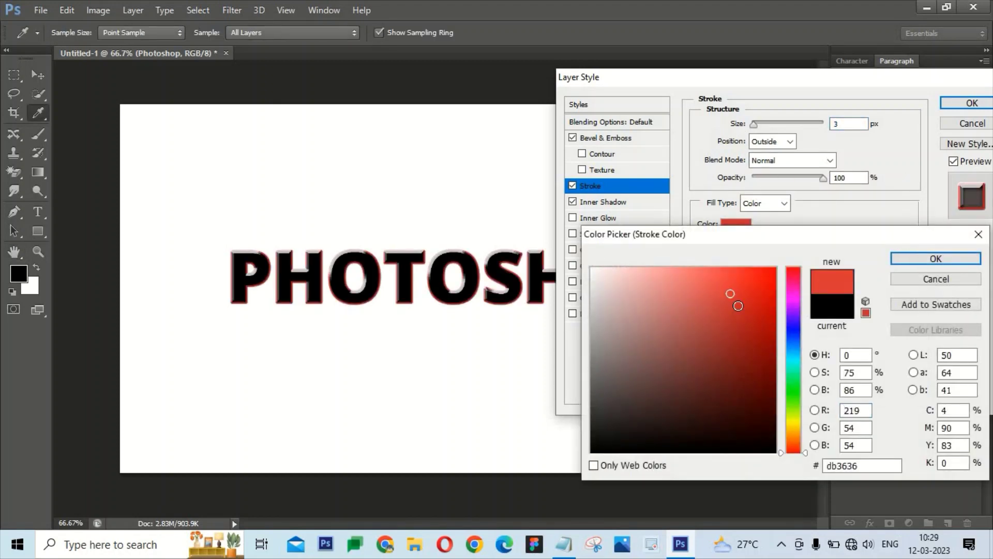
pyautogui.click(934, 281)
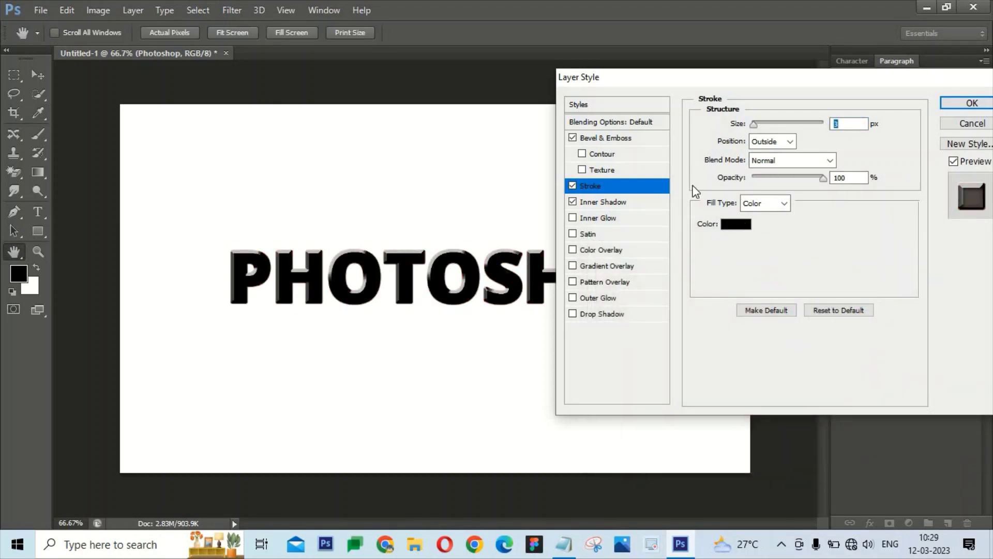
pyautogui.click(589, 138)
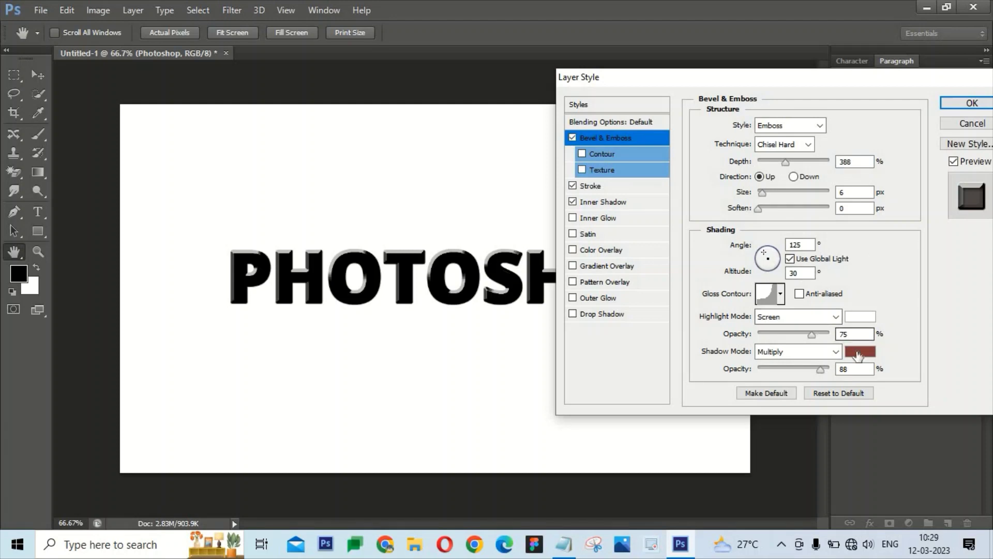
pyautogui.moveTo(886, 87); pyautogui.dragTo(896, 86)
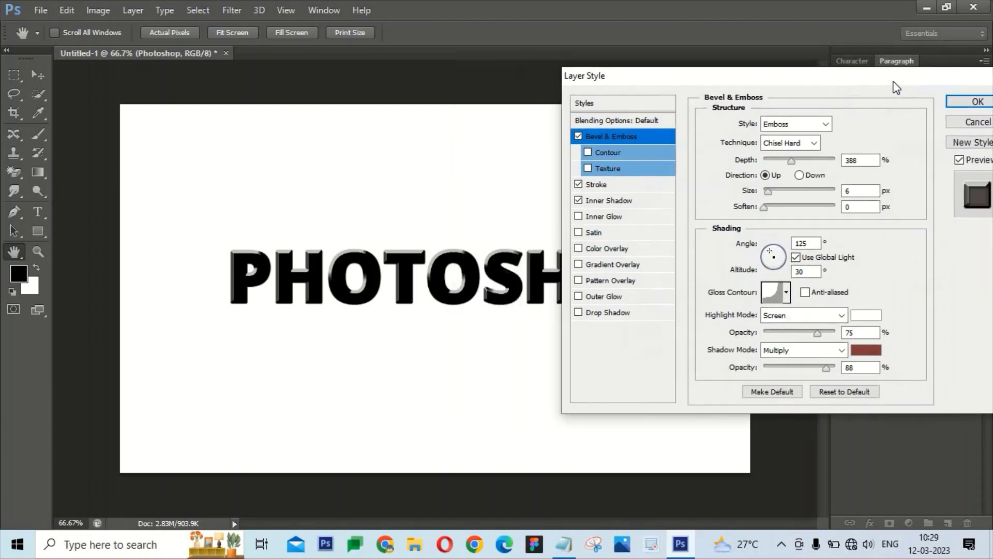
pyautogui.click(623, 220)
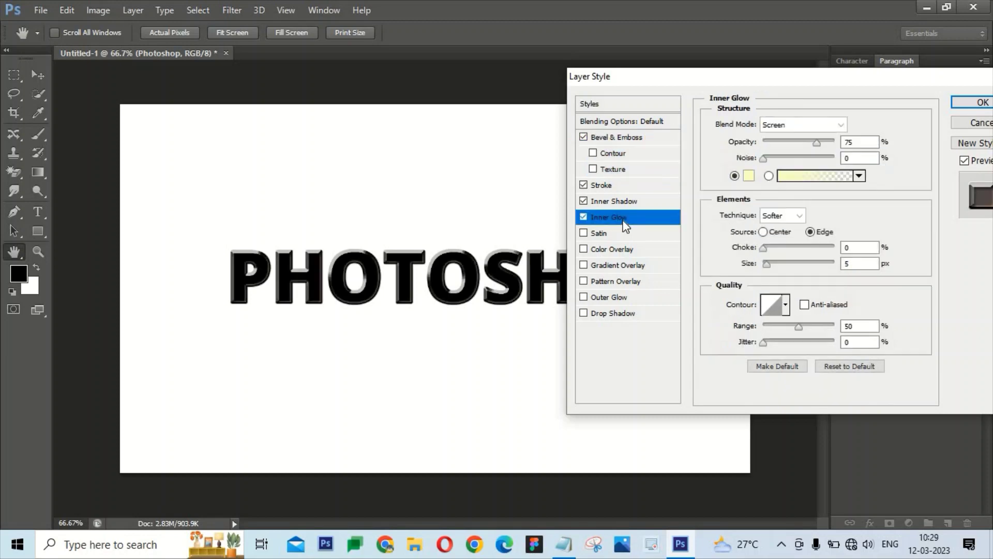
pyautogui.click(602, 185)
pyautogui.click(746, 223)
pyautogui.click(689, 290)
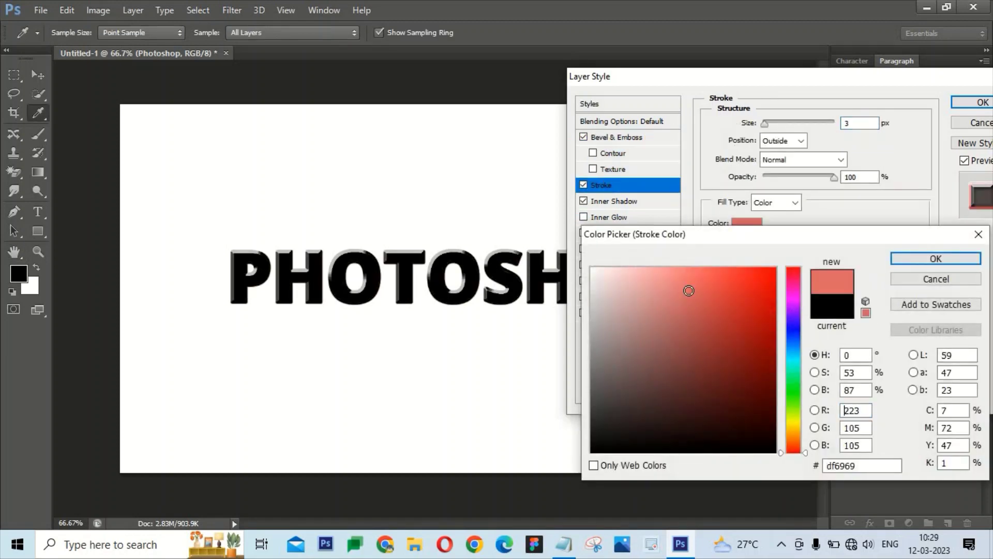
pyautogui.click(643, 299)
pyautogui.click(934, 279)
# Try the Center stroke position, make the stroke white, and set its position to Inside
pyautogui.click(784, 142)
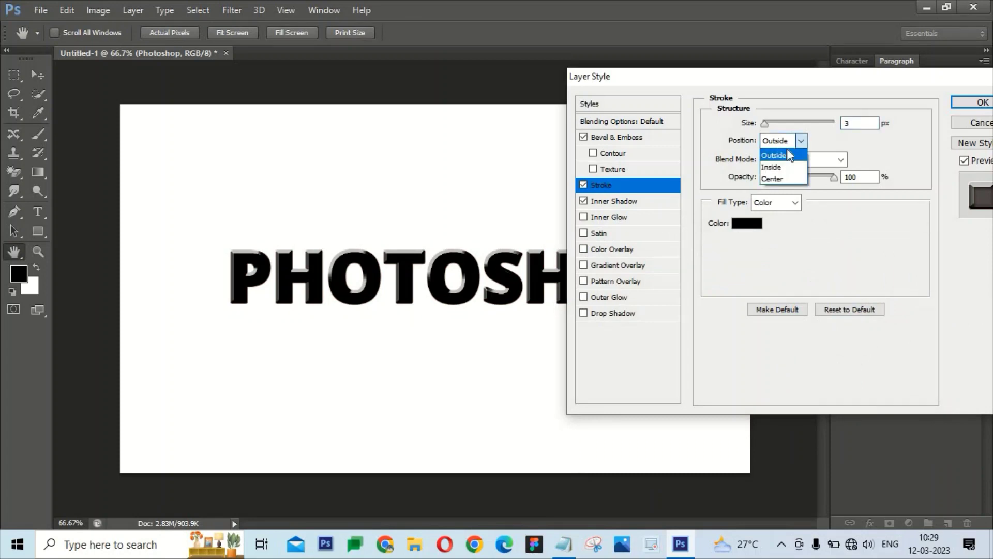
pyautogui.click(782, 179)
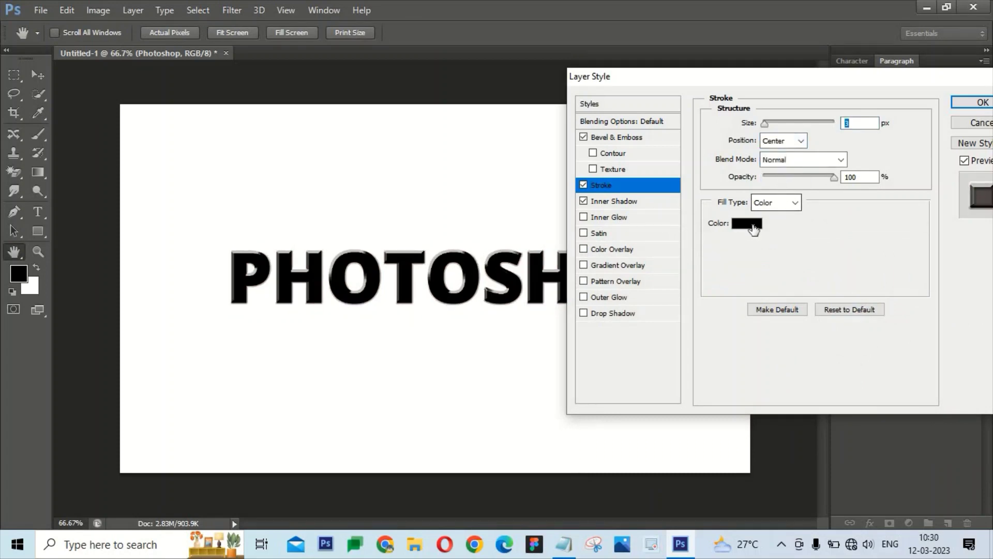
pyautogui.click(754, 229)
pyautogui.write('100')
pyautogui.click(906, 258)
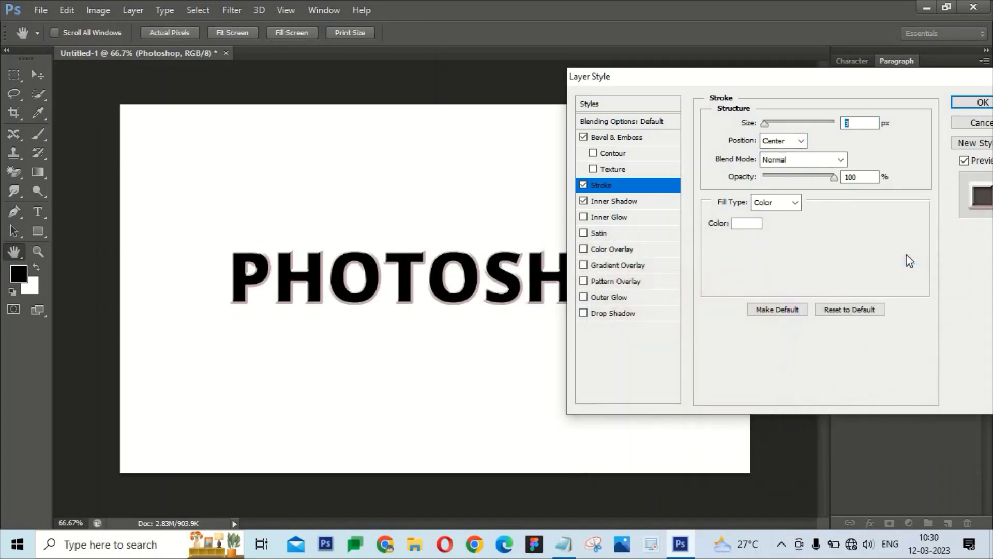
pyautogui.click(783, 141)
pyautogui.click(783, 167)
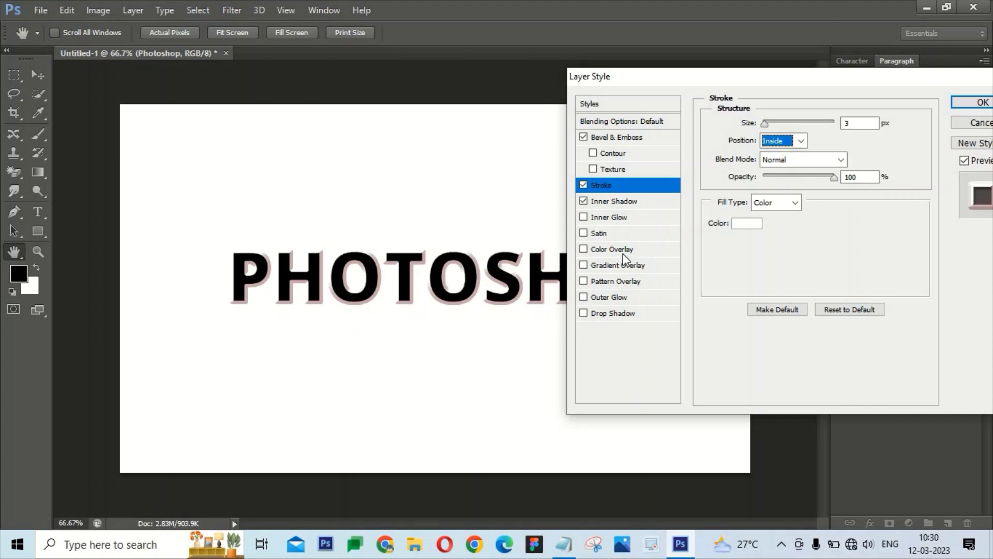
# Try a red Color Overlay on the text, and use a Gradient Overlay in its place
pyautogui.click(606, 250)
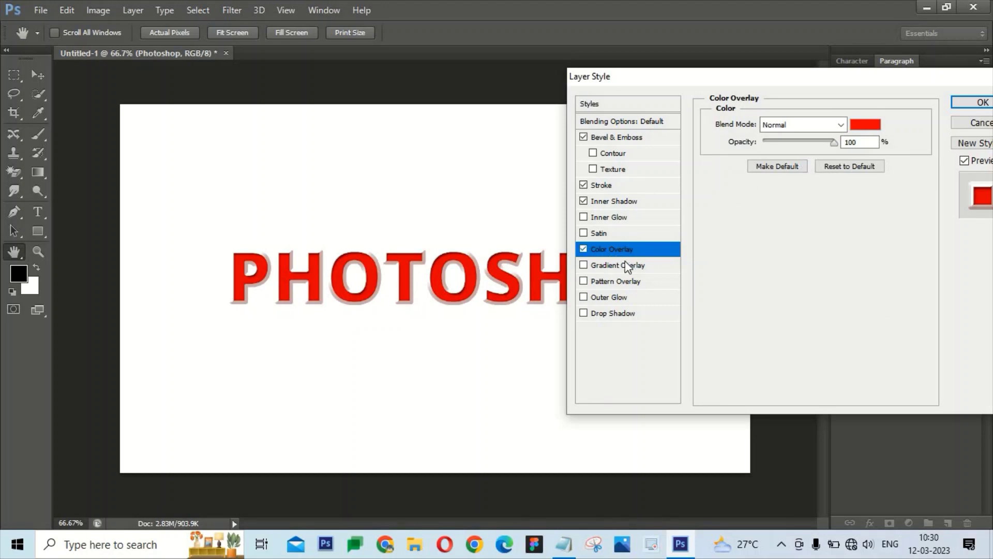
pyautogui.click(627, 265)
pyautogui.click(585, 248)
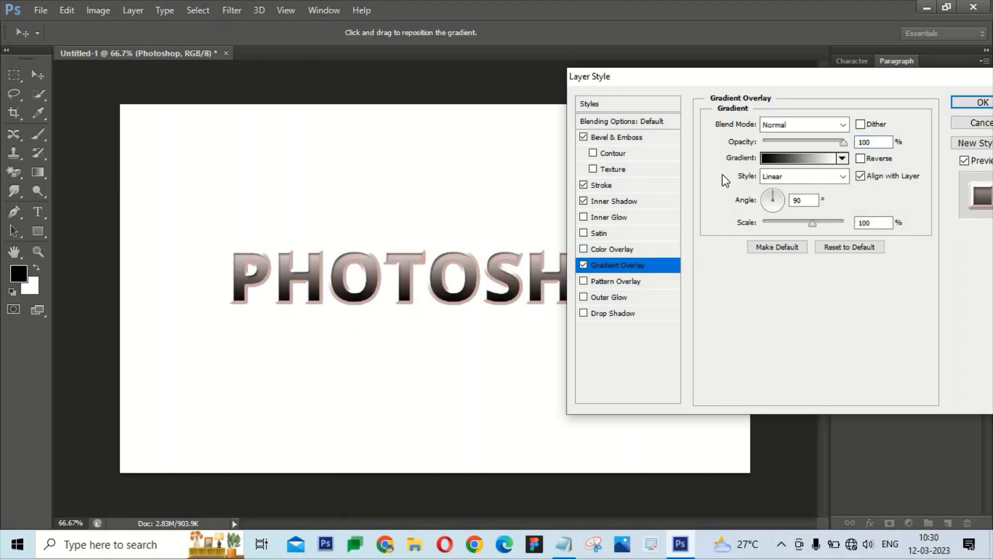
# Try the blue, white and gold preset for the Gradient Overlay, removing its gold and extra white middle colour stops
pyautogui.click(808, 157)
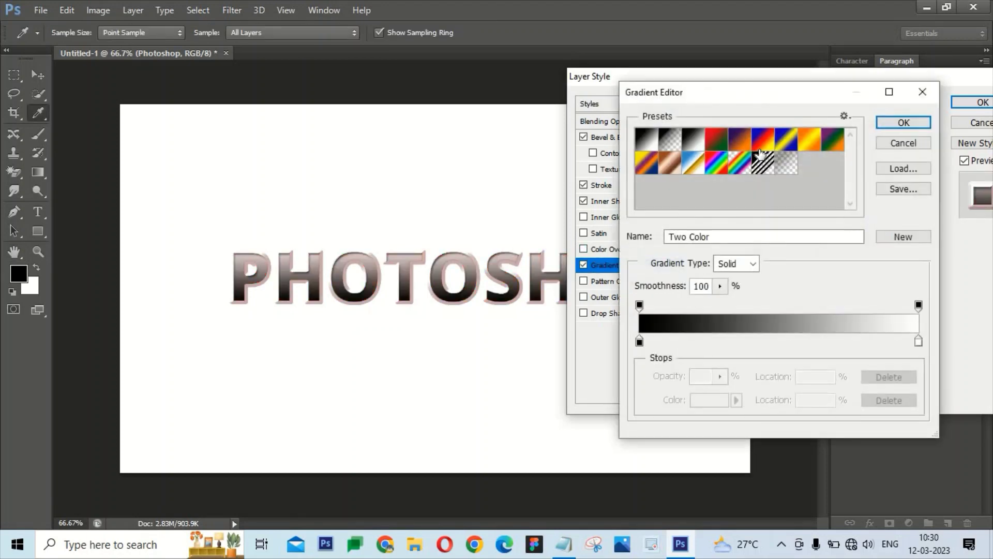
pyautogui.click(697, 171)
pyautogui.moveTo(784, 341); pyautogui.dragTo(804, 430)
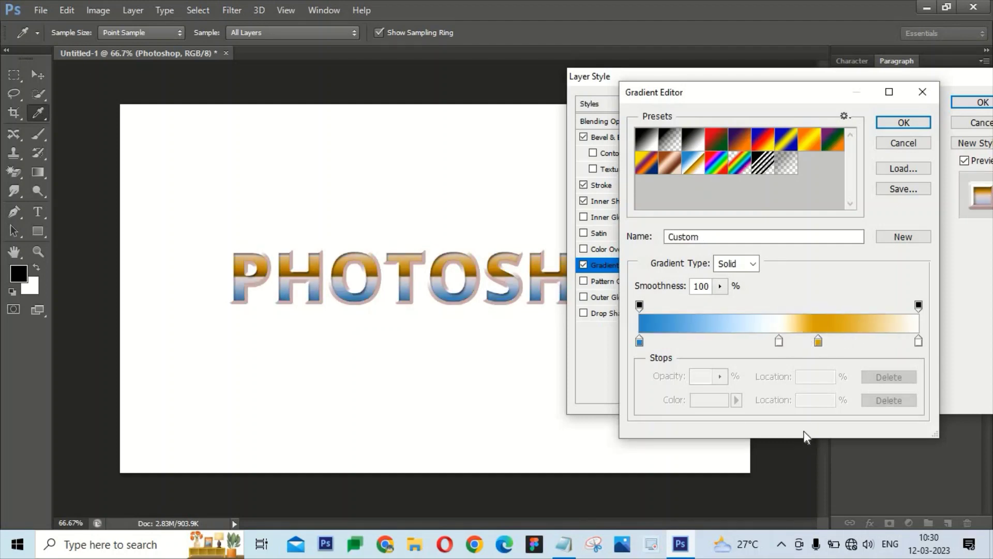
pyautogui.moveTo(818, 341); pyautogui.dragTo(821, 421)
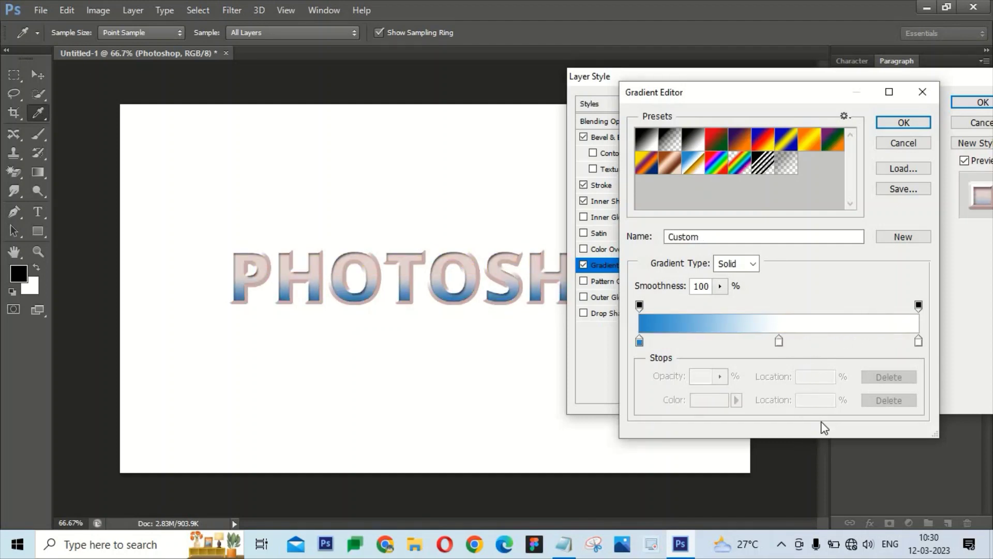
pyautogui.click(918, 341)
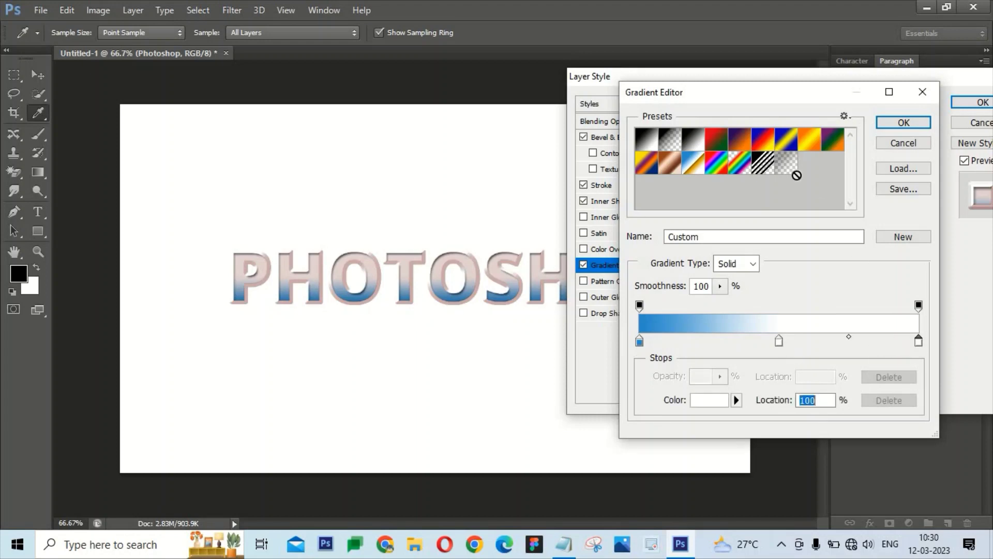
# Compare several preset gradients on the text, including Violet, Orange and Copper, and apply Orange, Yellow, Orange
pyautogui.click(811, 146)
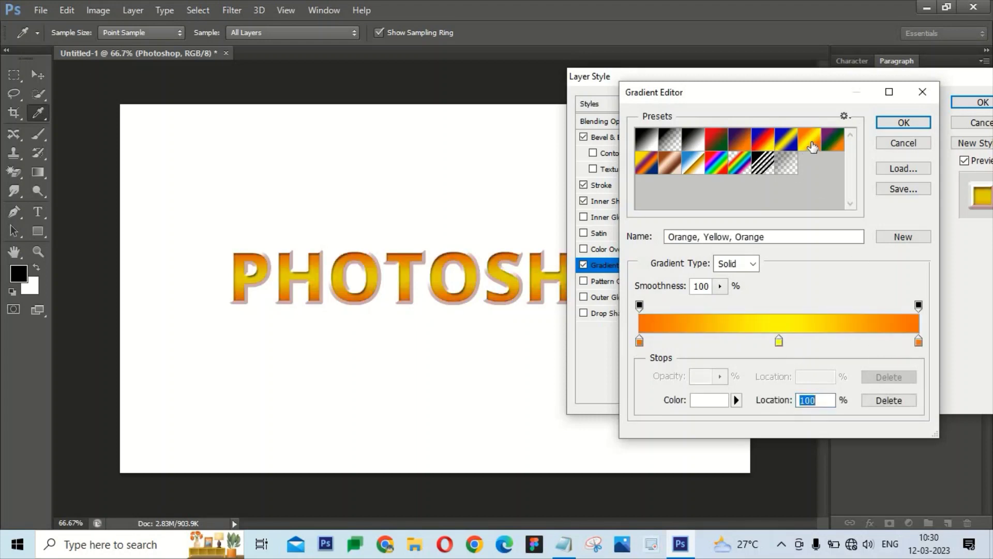
pyautogui.click(720, 146)
pyautogui.click(741, 149)
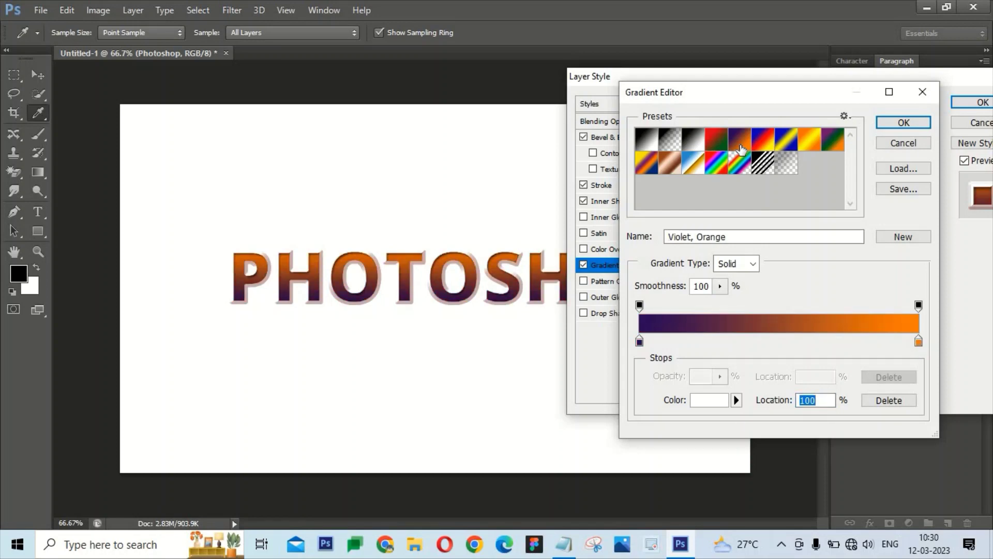
pyautogui.click(769, 144)
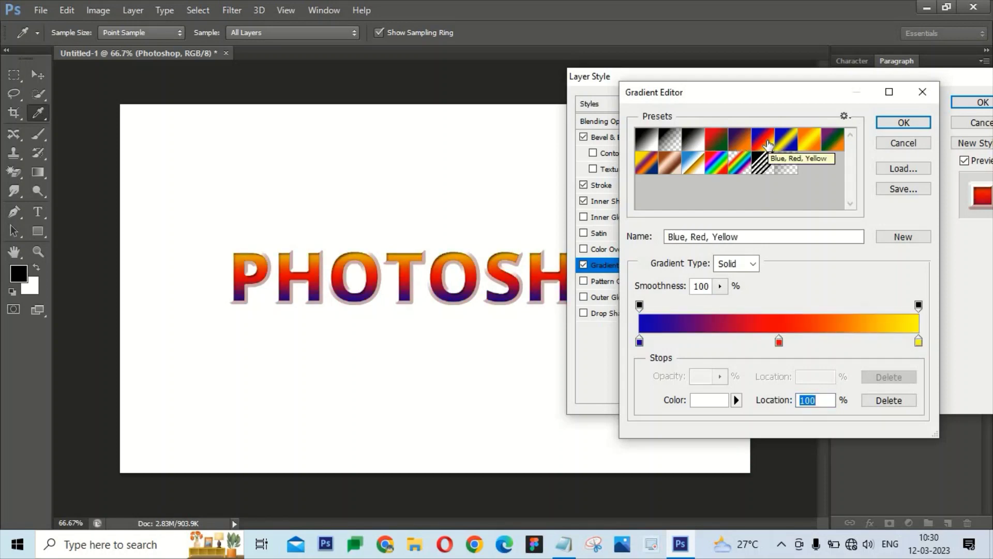
pyautogui.click(720, 169)
pyautogui.click(688, 163)
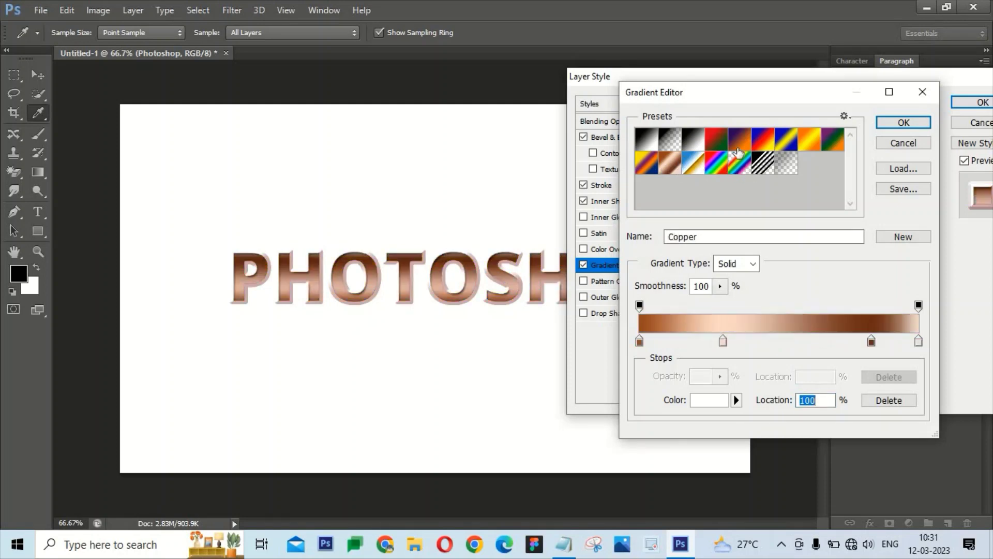
pyautogui.click(809, 145)
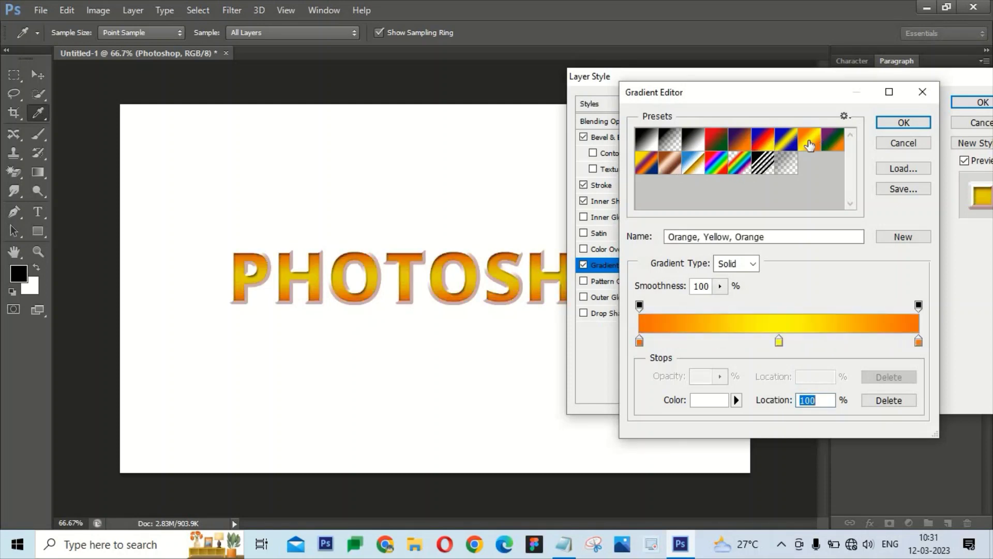
pyautogui.click(900, 124)
# Add a Drop Shadow to the text with a distance of 13 px and a size of 9 px
pyautogui.click(623, 312)
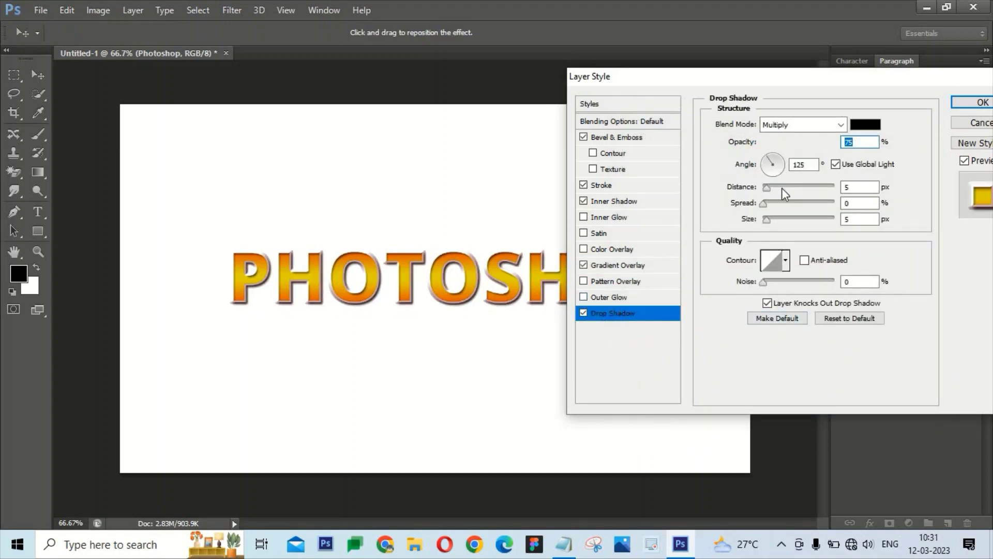
pyautogui.moveTo(781, 188)
pyautogui.mouseDown()
pyautogui.moveTo(796, 190)
pyautogui.moveTo(774, 204)
pyautogui.mouseUp()
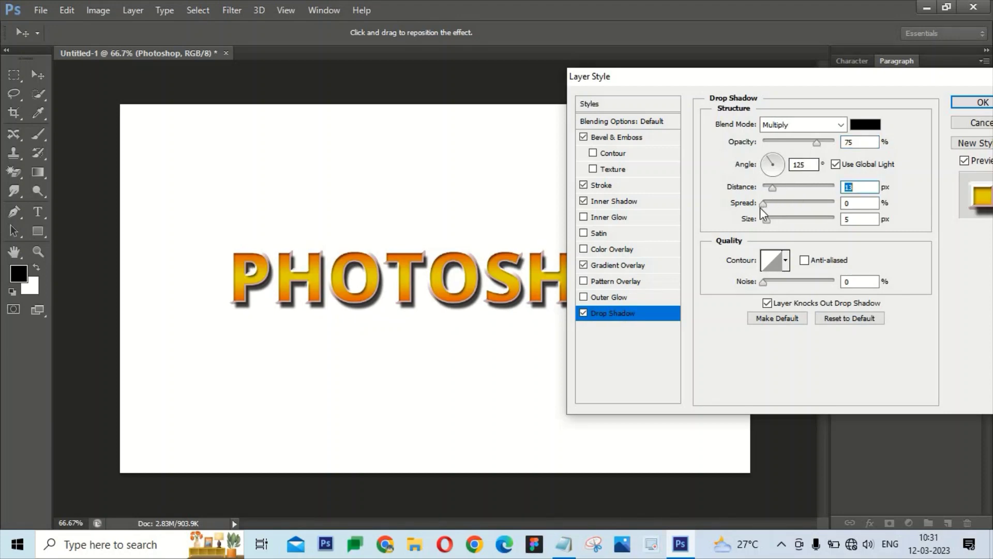
pyautogui.moveTo(778, 219); pyautogui.dragTo(770, 218)
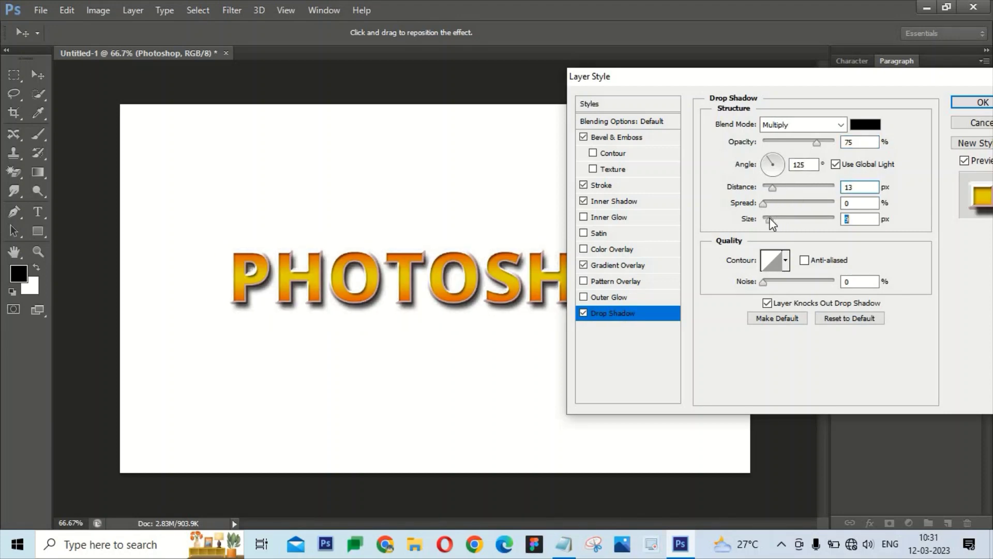
pyautogui.moveTo(872, 78); pyautogui.dragTo(988, 182)
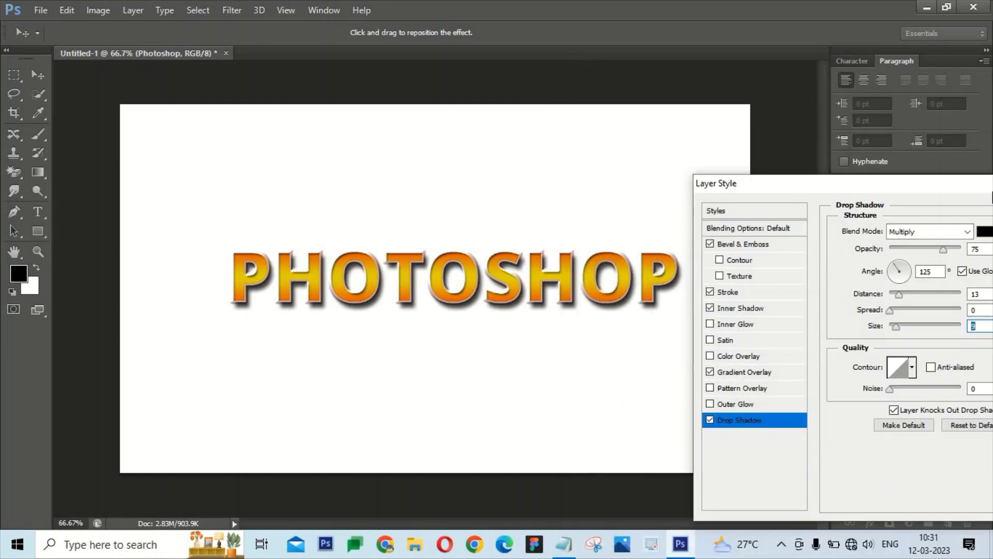
pyautogui.moveTo(913, 146); pyautogui.dragTo(852, 79)
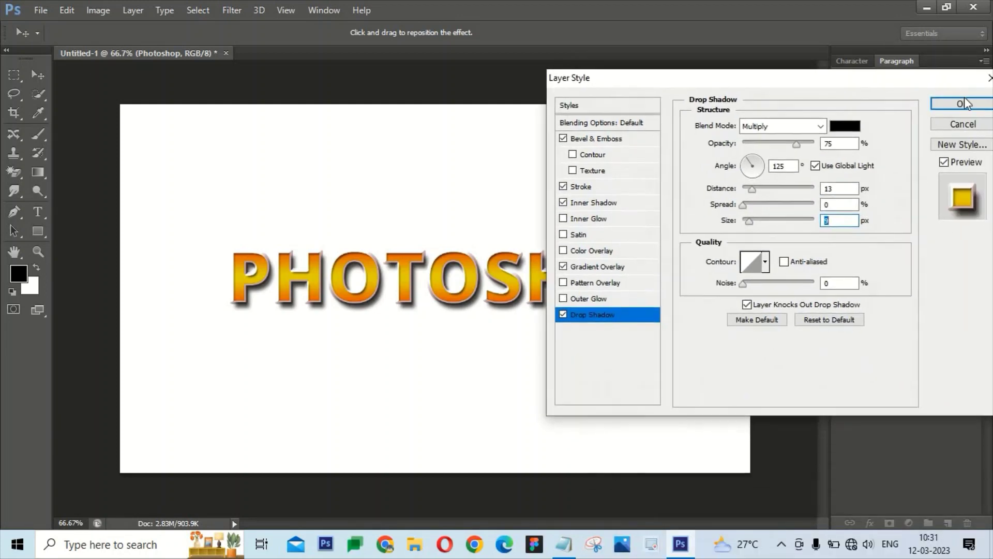
# Enable the Bevel & Emboss Contour, try several contour presets on the text, and return to the straight linear one
pyautogui.click(585, 157)
pyautogui.click(747, 129)
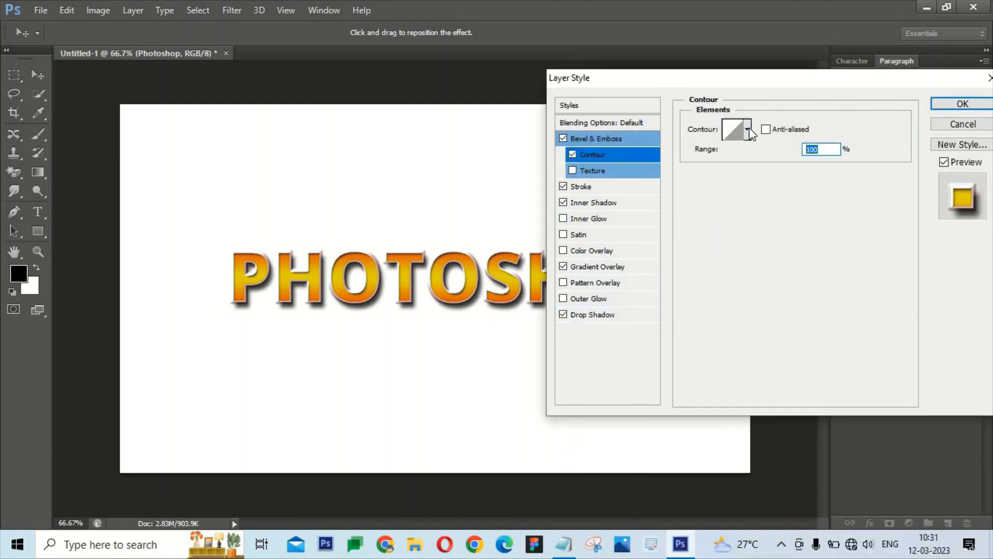
pyautogui.click(718, 168)
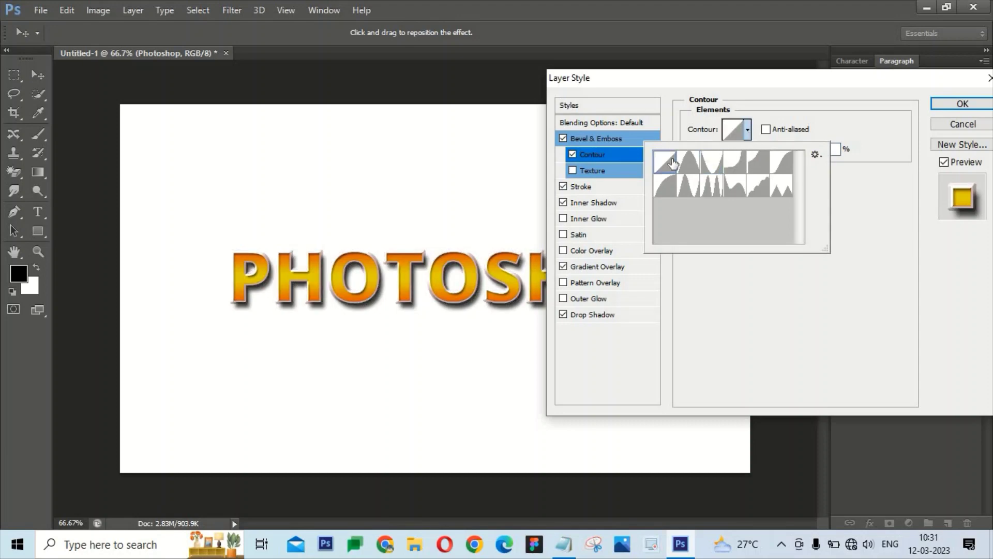
pyautogui.click(692, 166)
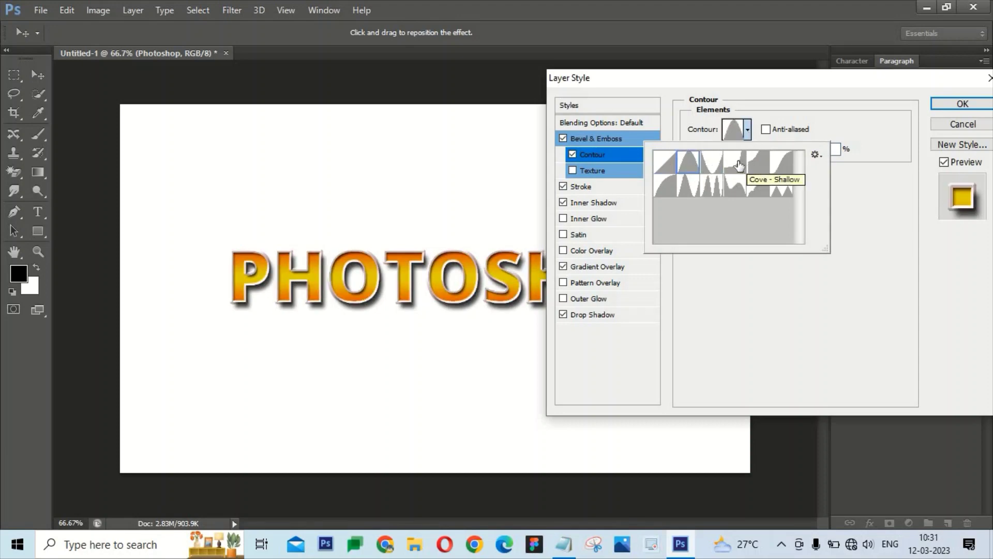
pyautogui.click(758, 163)
pyautogui.click(713, 187)
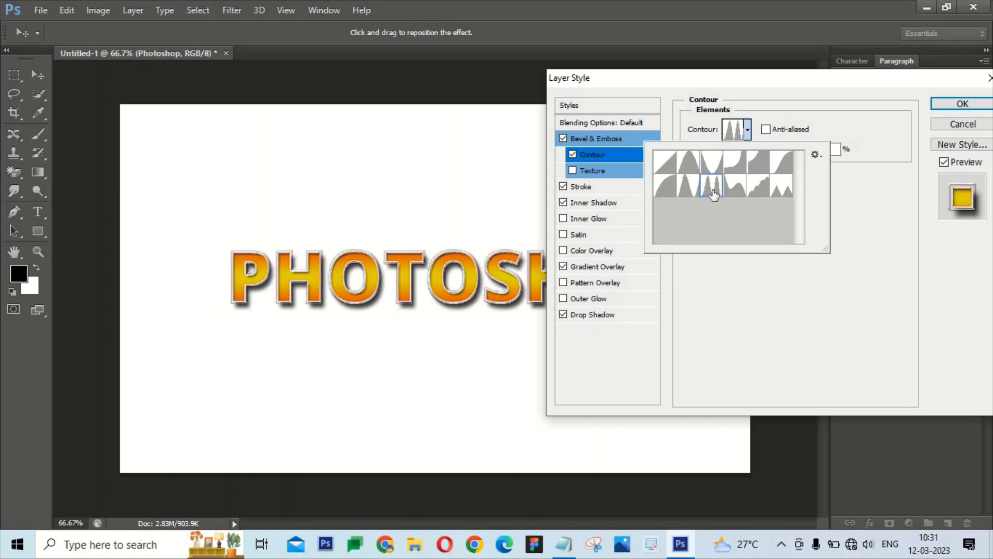
pyautogui.click(688, 190)
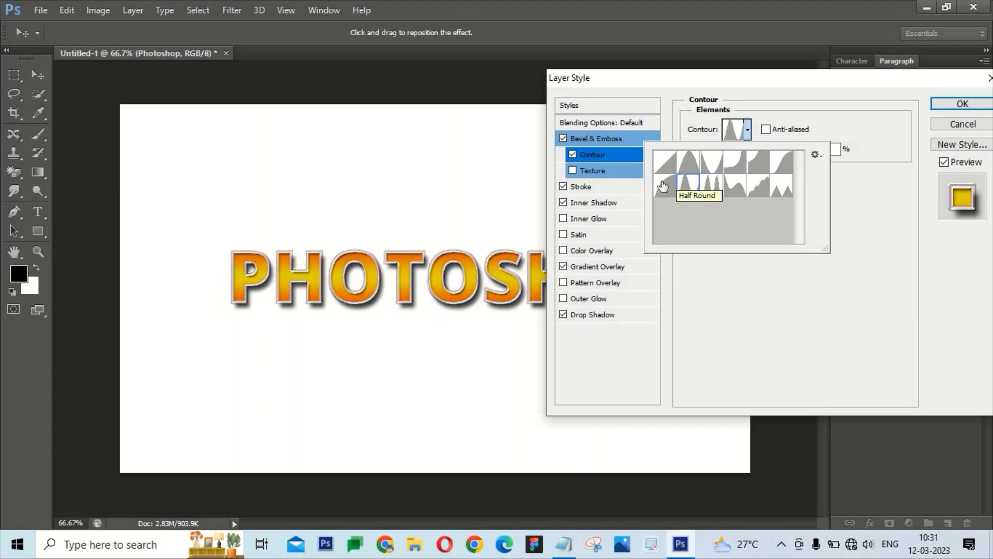
pyautogui.click(667, 184)
pyautogui.click(755, 184)
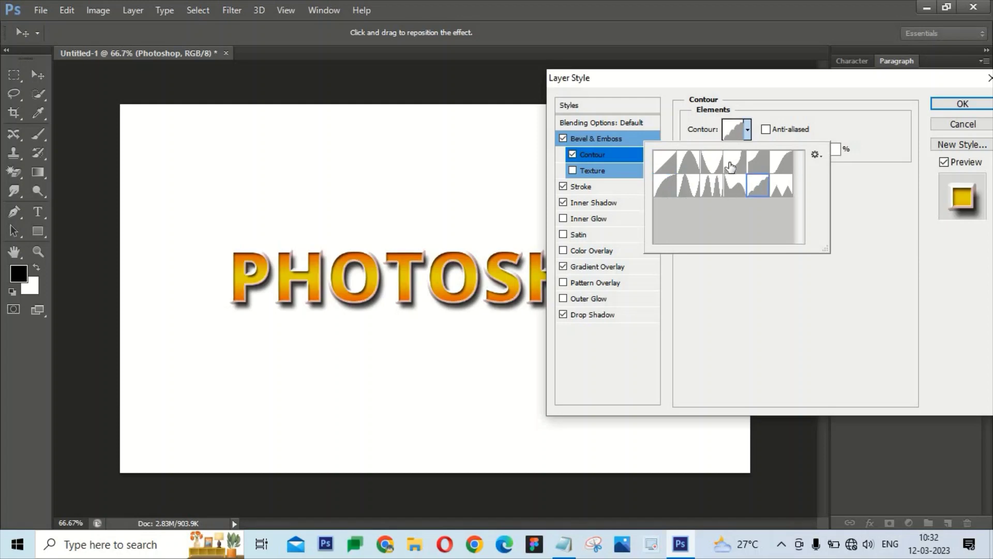
pyautogui.click(662, 168)
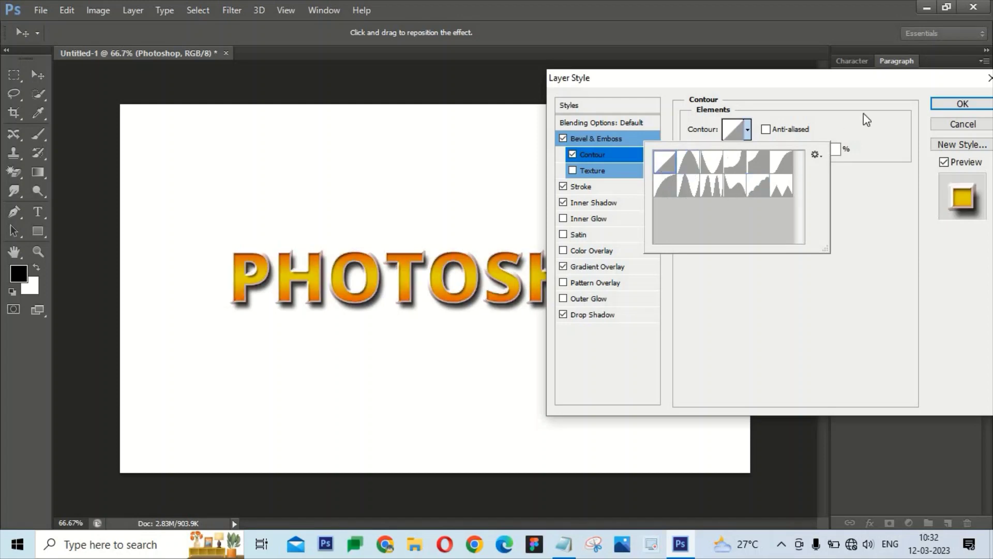
pyautogui.moveTo(759, 91); pyautogui.dragTo(894, 200)
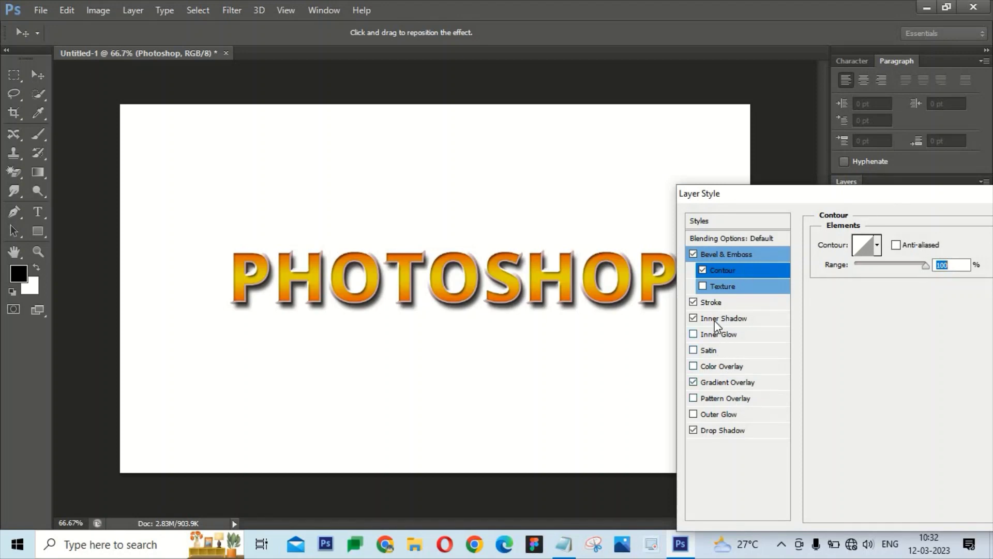
# Set the text's stroke size to 3 px and apply the layer styles
pyautogui.click(708, 304)
pyautogui.moveTo(874, 241)
pyautogui.mouseDown()
pyautogui.moveTo(900, 239)
pyautogui.moveTo(861, 236)
pyautogui.mouseUp()
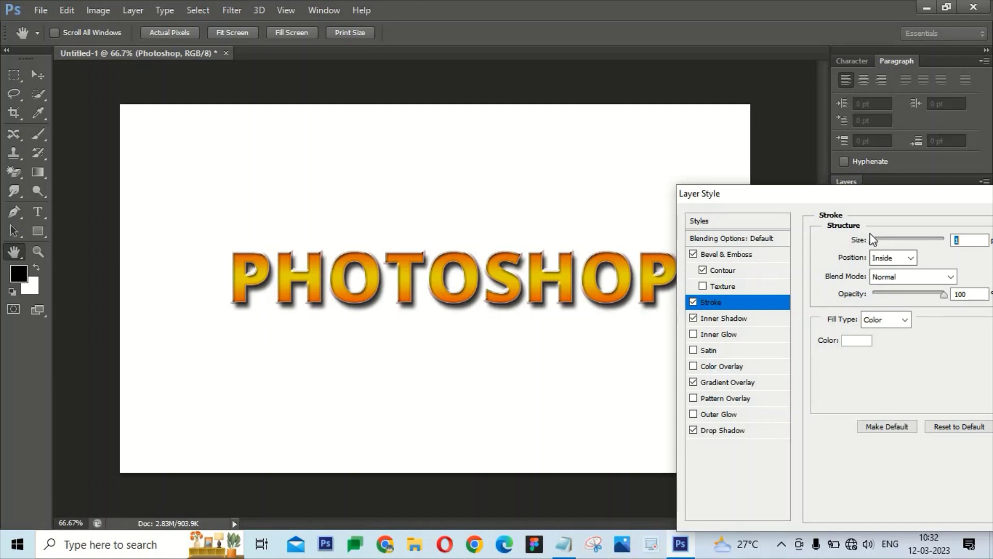
pyautogui.write('5')
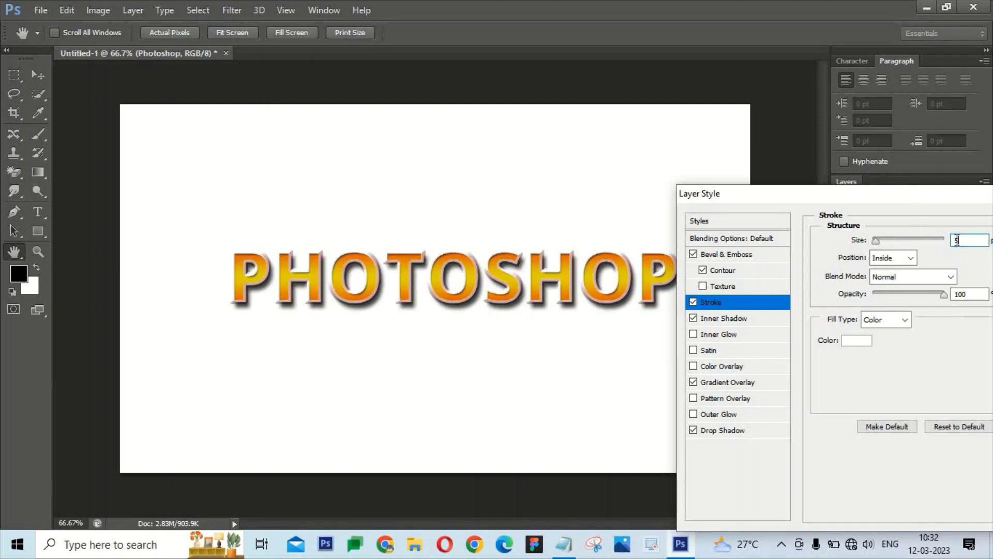
pyautogui.press('BackSpace')
pyautogui.write('3')
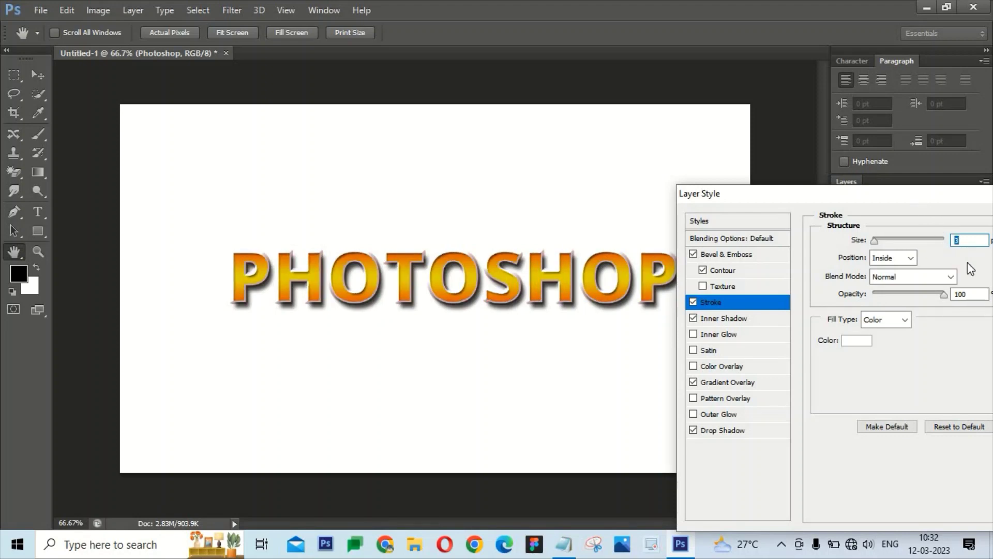
pyautogui.moveTo(919, 195); pyautogui.dragTo(758, 343)
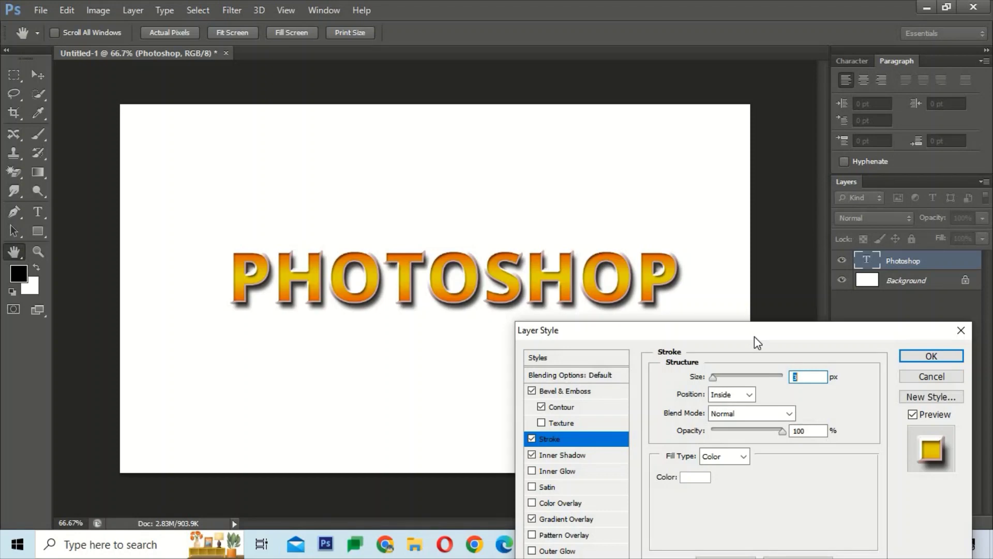
pyautogui.click(931, 356)
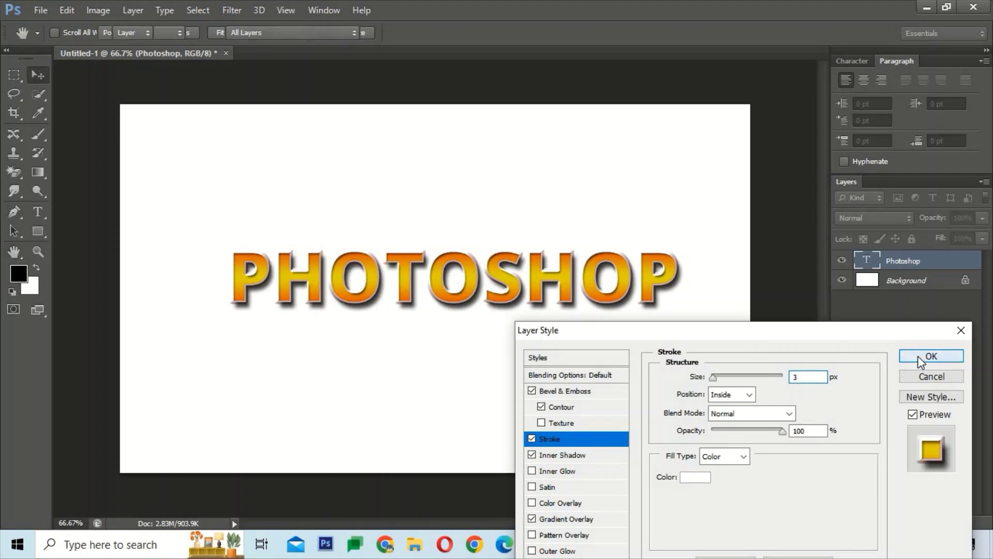
# Add a Curves adjustment layer above the text layer
pyautogui.click(871, 522)
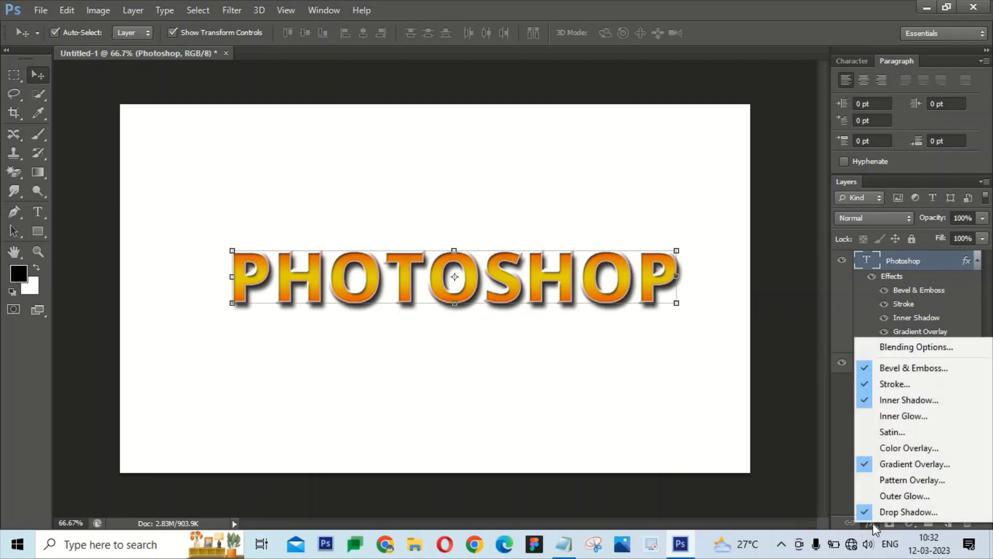
pyautogui.click(908, 523)
pyautogui.click(909, 522)
pyautogui.click(887, 293)
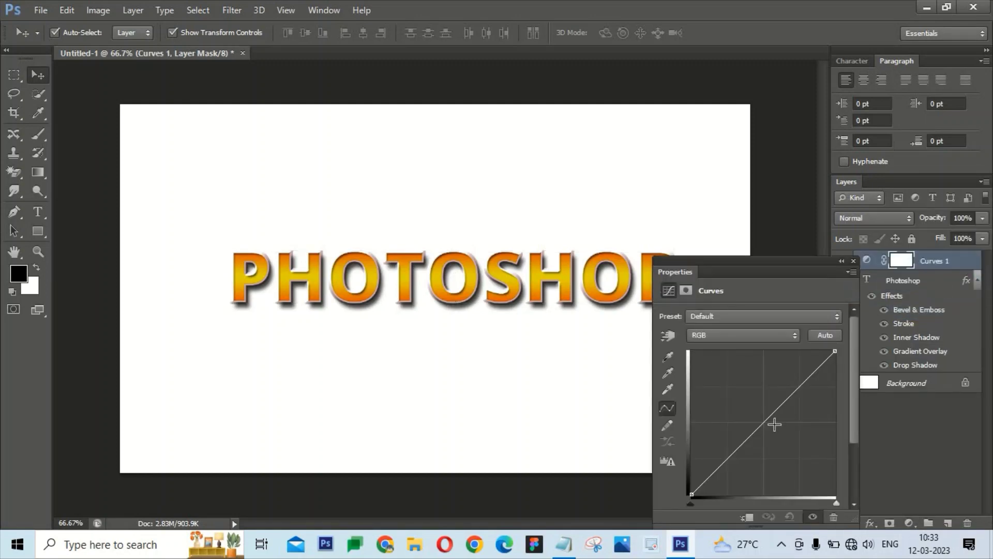
# Reshape the RGB curve by pulling two upper points down near the bottom and moving the black point to about the middle
pyautogui.moveTo(776, 417)
pyautogui.mouseDown()
pyautogui.moveTo(775, 439)
pyautogui.moveTo(774, 422)
pyautogui.mouseUp()
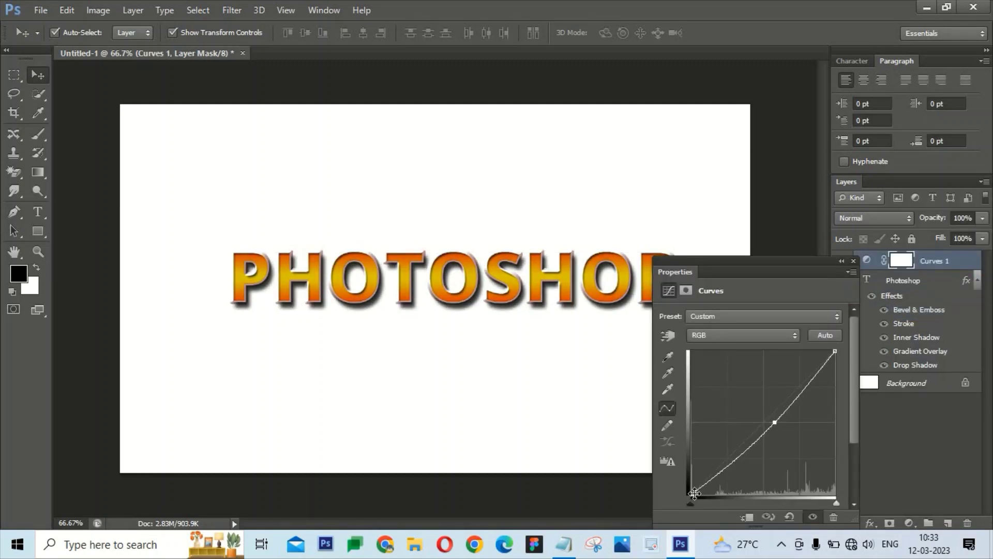
pyautogui.moveTo(694, 493)
pyautogui.mouseDown()
pyautogui.moveTo(693, 454)
pyautogui.moveTo(691, 493)
pyautogui.mouseUp()
pyautogui.moveTo(794, 399)
pyautogui.mouseDown()
pyautogui.moveTo(795, 419)
pyautogui.moveTo(789, 365)
pyautogui.moveTo(800, 391)
pyautogui.mouseUp()
pyautogui.moveTo(775, 423); pyautogui.dragTo(781, 471)
pyautogui.moveTo(800, 391); pyautogui.dragTo(805, 477)
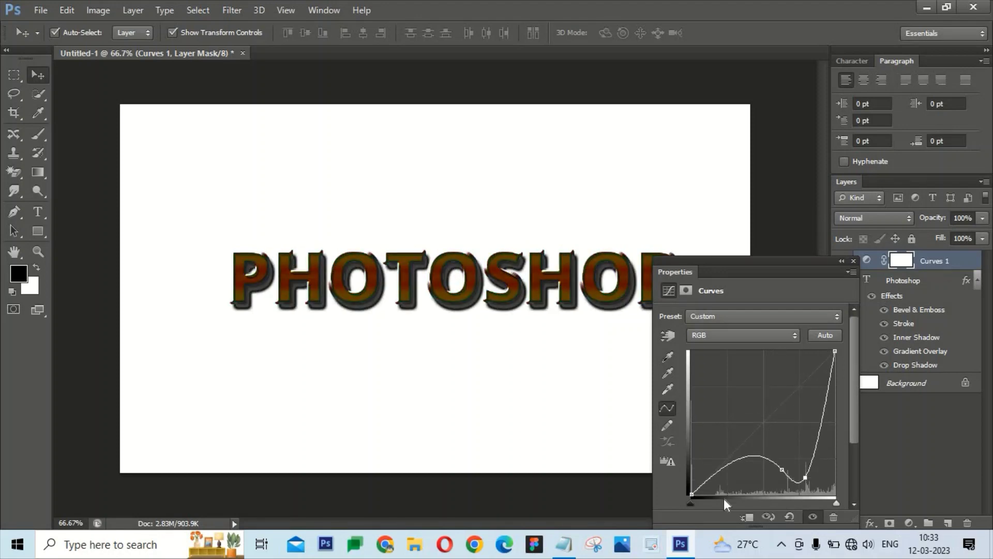
pyautogui.moveTo(692, 494); pyautogui.dragTo(762, 409)
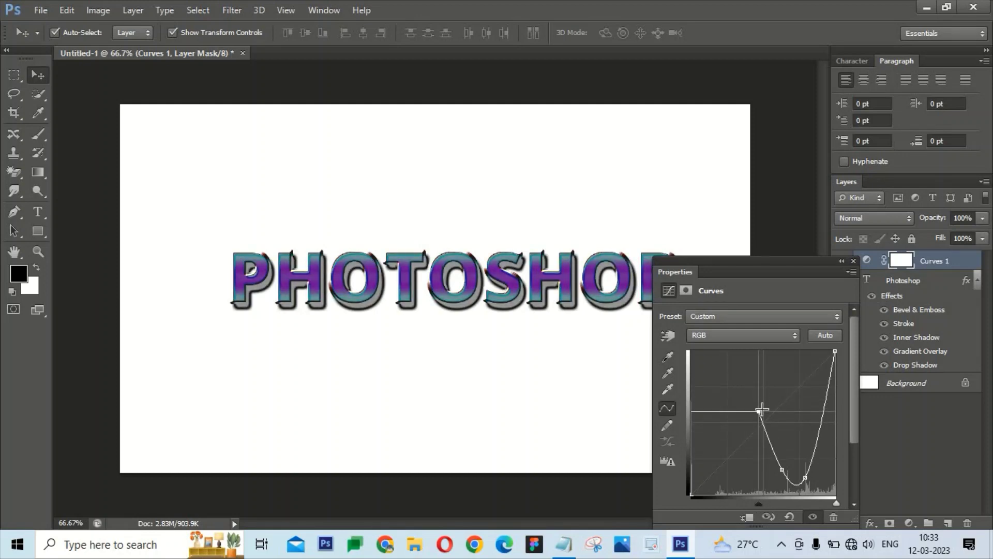
pyautogui.click(840, 262)
# Set the PHOTOSHOP text's drop shadow opacity to 51% and apply the layer style
pyautogui.click(920, 367)
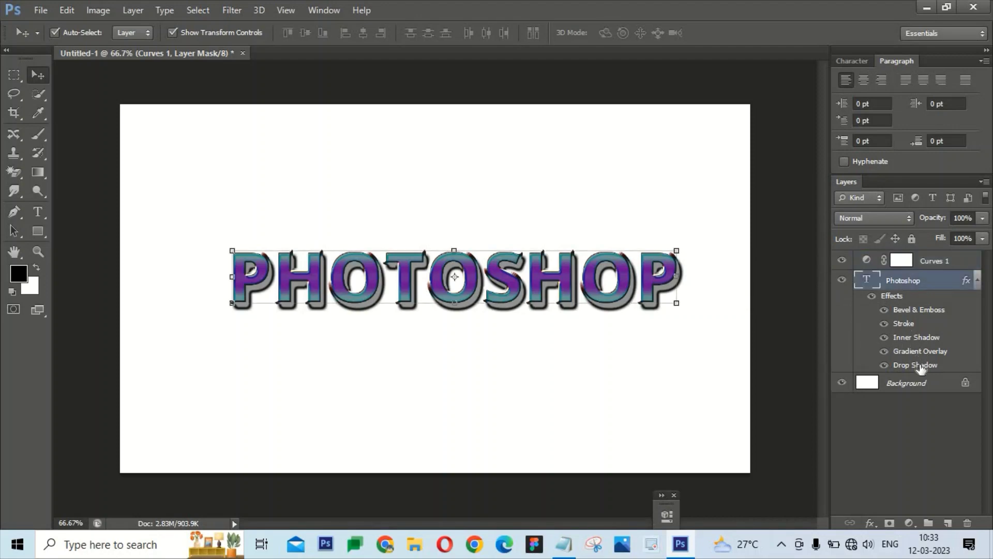
pyautogui.doubleClick(921, 367)
pyautogui.moveTo(820, 338); pyautogui.dragTo(944, 158)
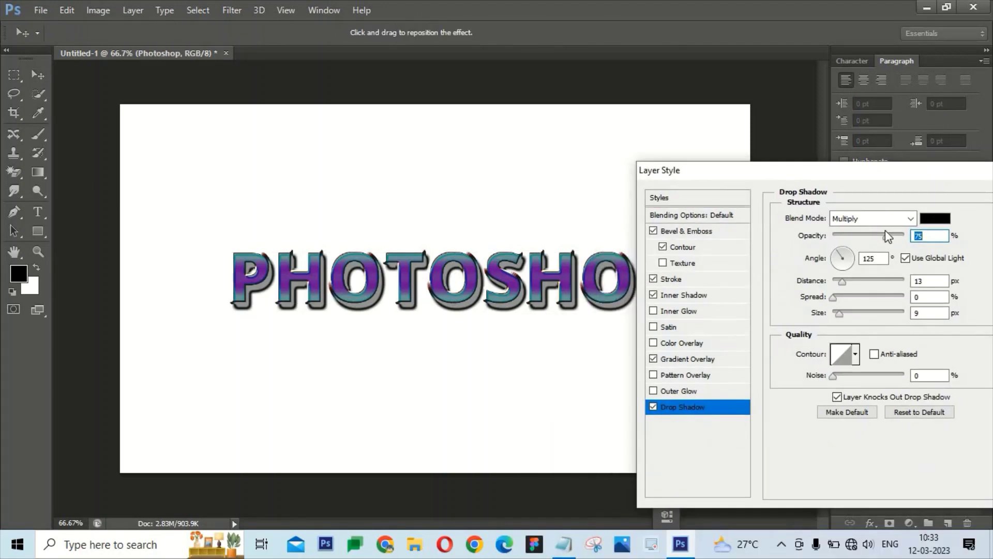
pyautogui.moveTo(864, 240)
pyautogui.mouseDown()
pyautogui.moveTo(836, 239)
pyautogui.moveTo(869, 247)
pyautogui.mouseUp()
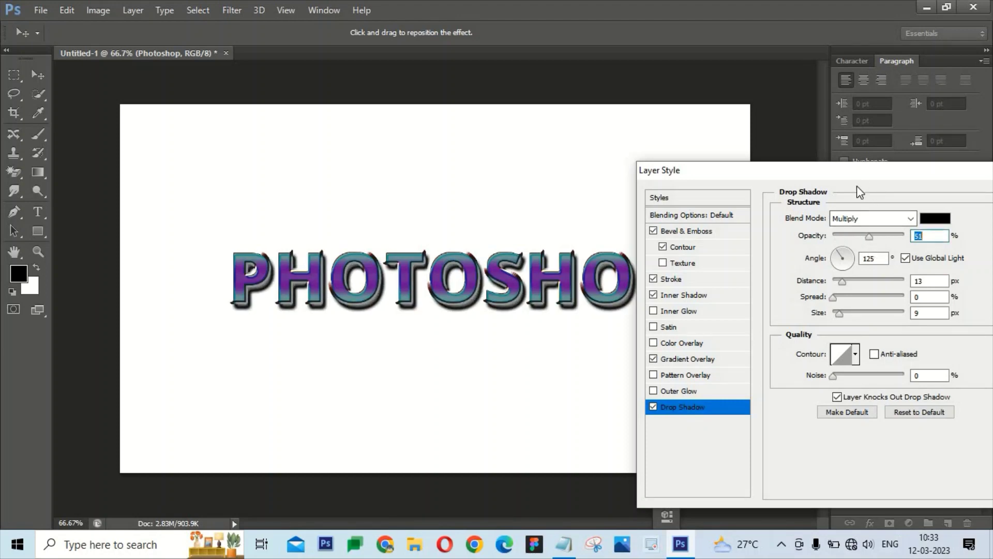
pyautogui.moveTo(857, 185); pyautogui.dragTo(826, 368)
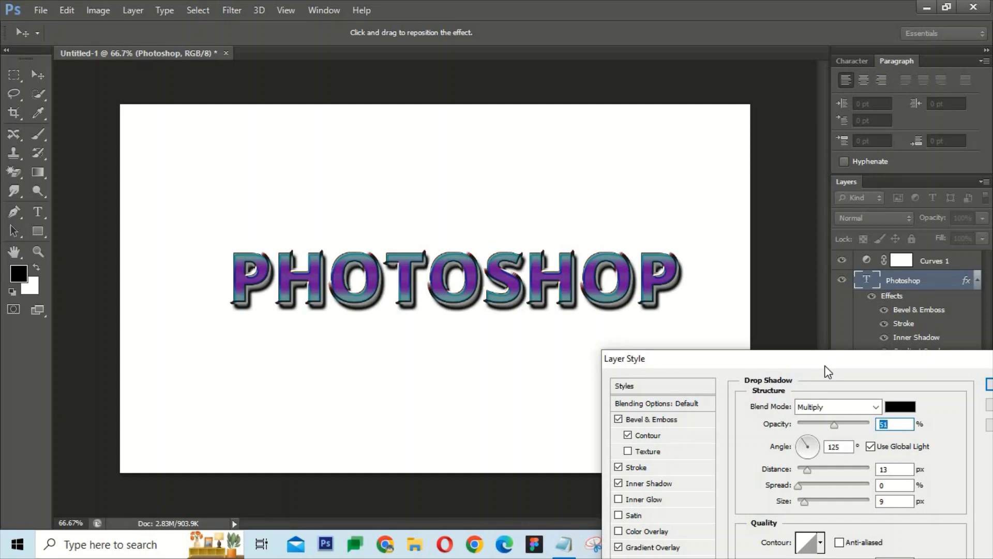
pyautogui.moveTo(886, 357); pyautogui.dragTo(773, 337)
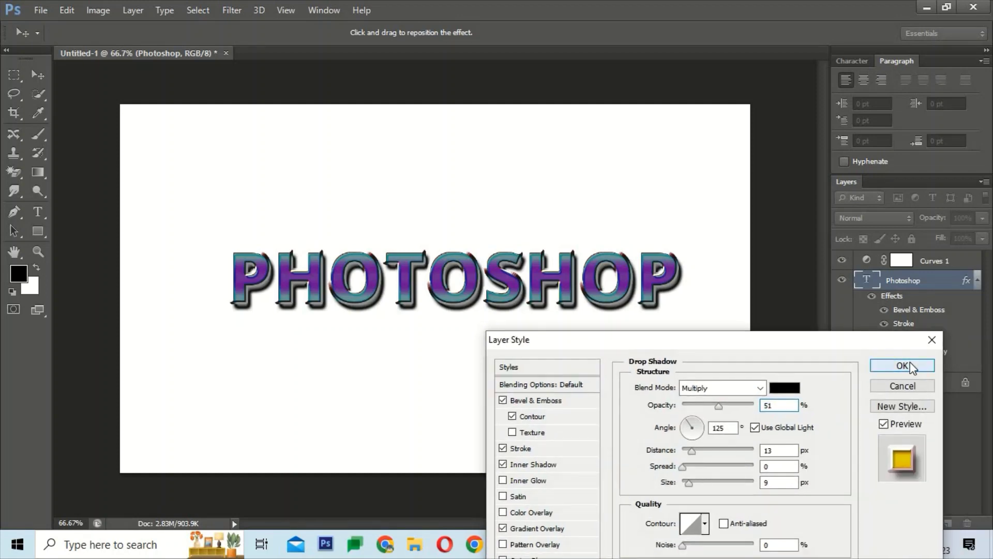
pyautogui.click(905, 363)
pyautogui.click(673, 276)
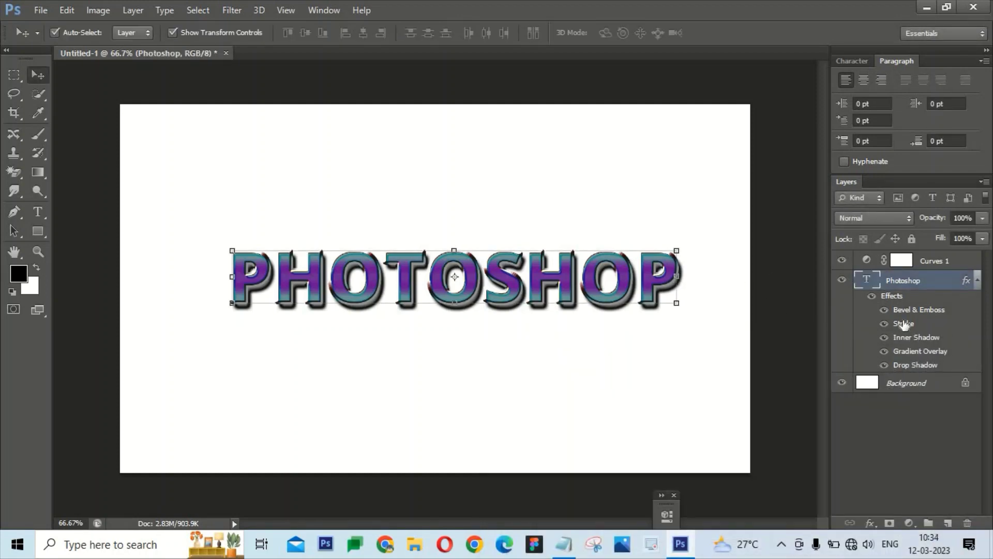
# Reopen the text's layer styles and set the drop shadow opacity to 48%
pyautogui.doubleClick(903, 326)
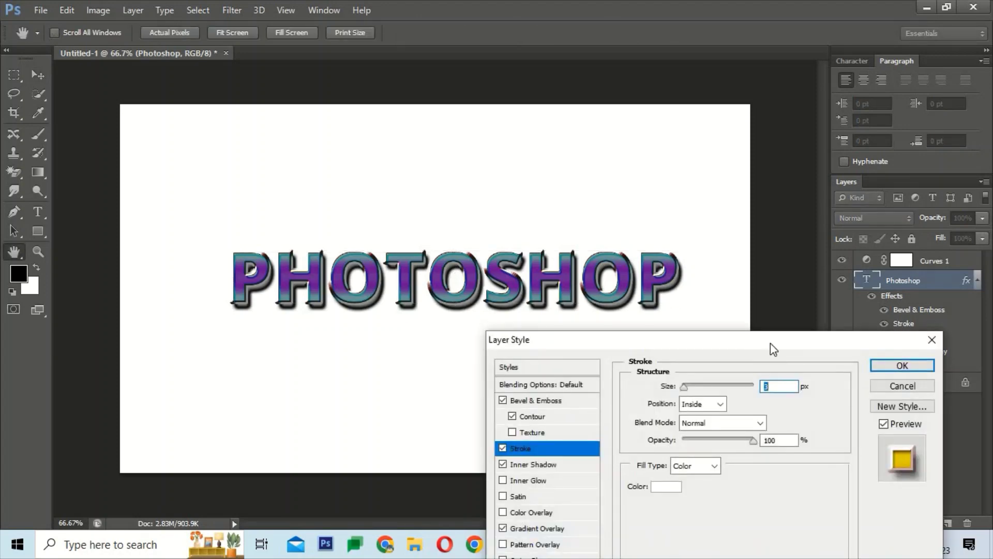
pyautogui.moveTo(771, 343); pyautogui.dragTo(898, 267)
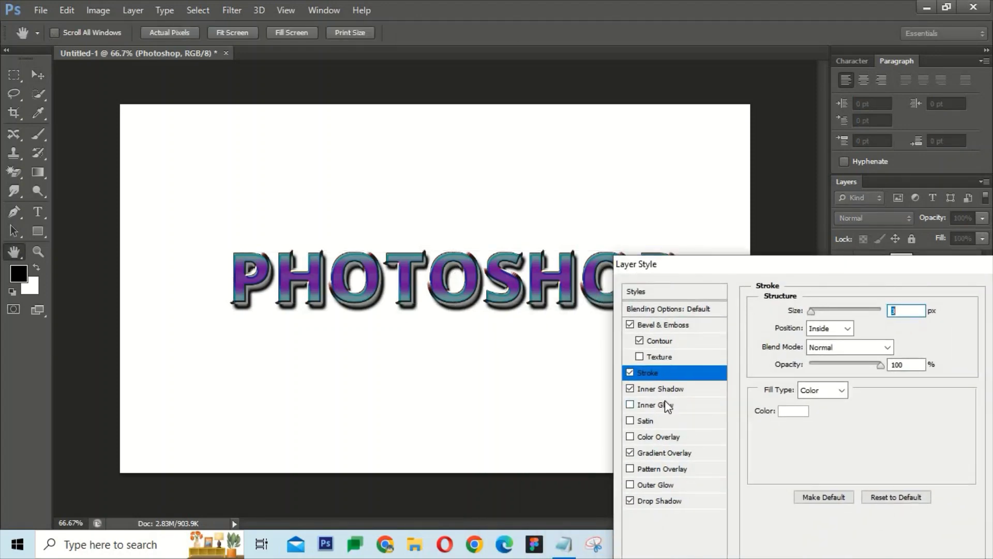
pyautogui.click(658, 502)
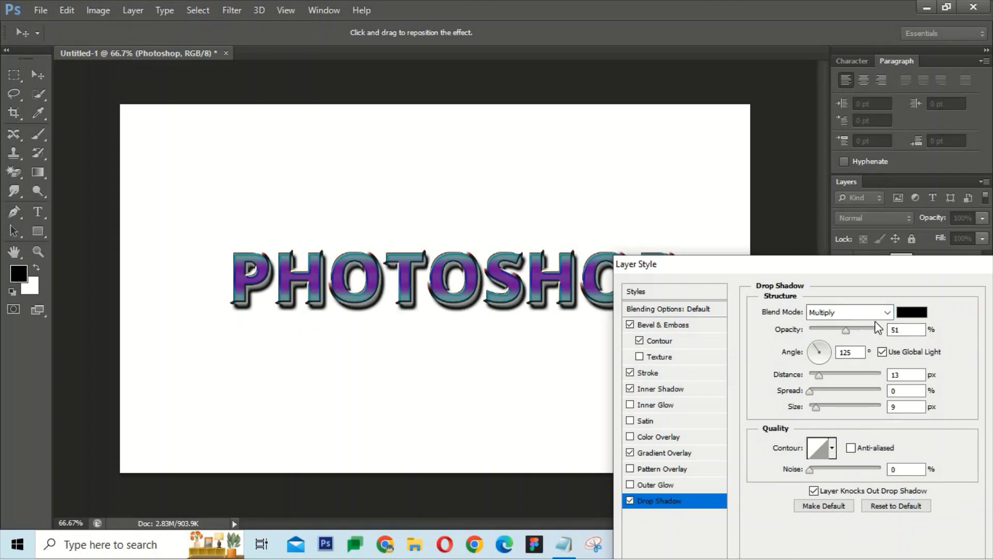
pyautogui.click(911, 312)
pyautogui.click(915, 278)
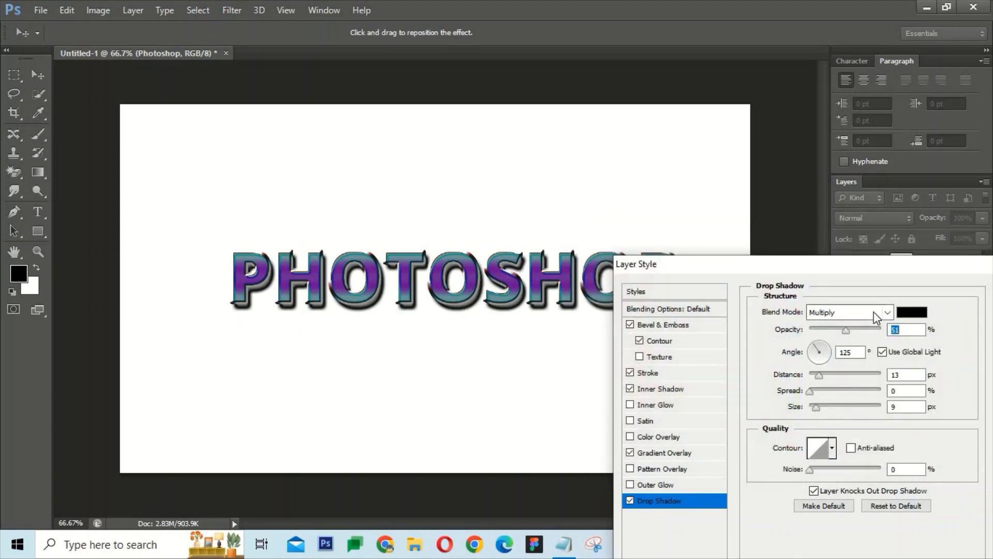
pyautogui.moveTo(847, 330)
pyautogui.mouseDown()
pyautogui.moveTo(824, 329)
pyautogui.moveTo(845, 329)
pyautogui.mouseUp()
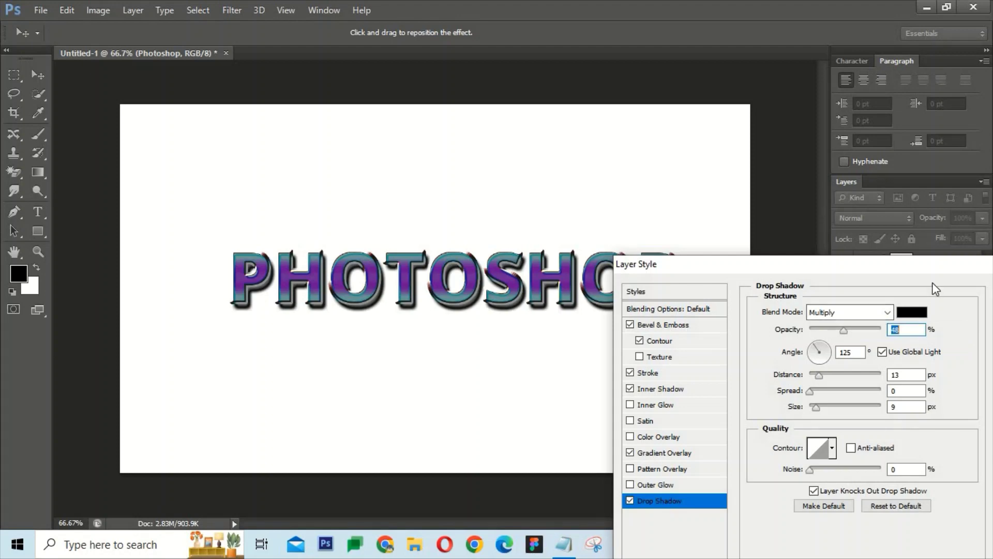
# Change the drop shadow color to dark grey #242424 and apply the layer style
pyautogui.click(910, 312)
pyautogui.click(592, 426)
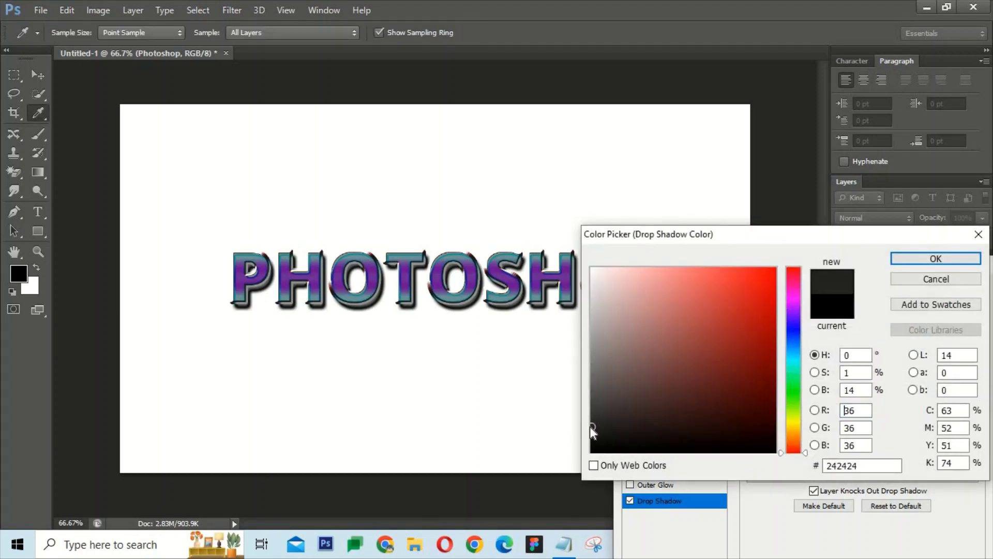
pyautogui.click(935, 257)
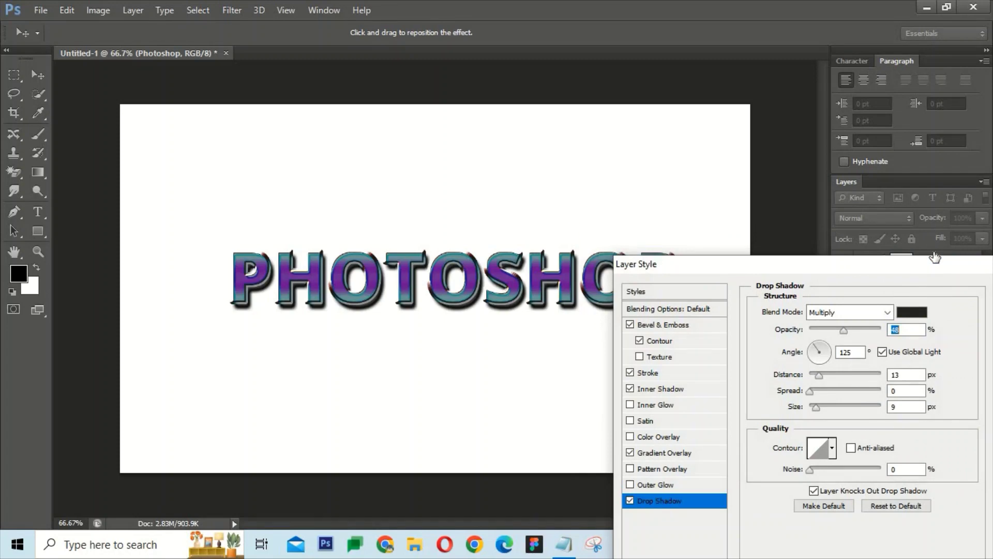
pyautogui.click(931, 260)
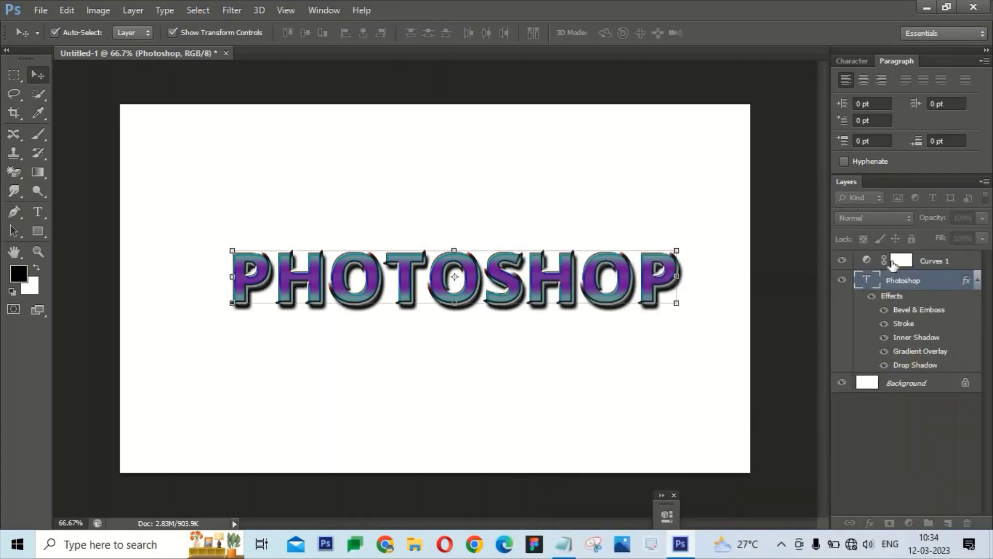
# Move the PHOTOSHOP text slightly to the left and down on the canvas, leaving it deselected
pyautogui.click(774, 321)
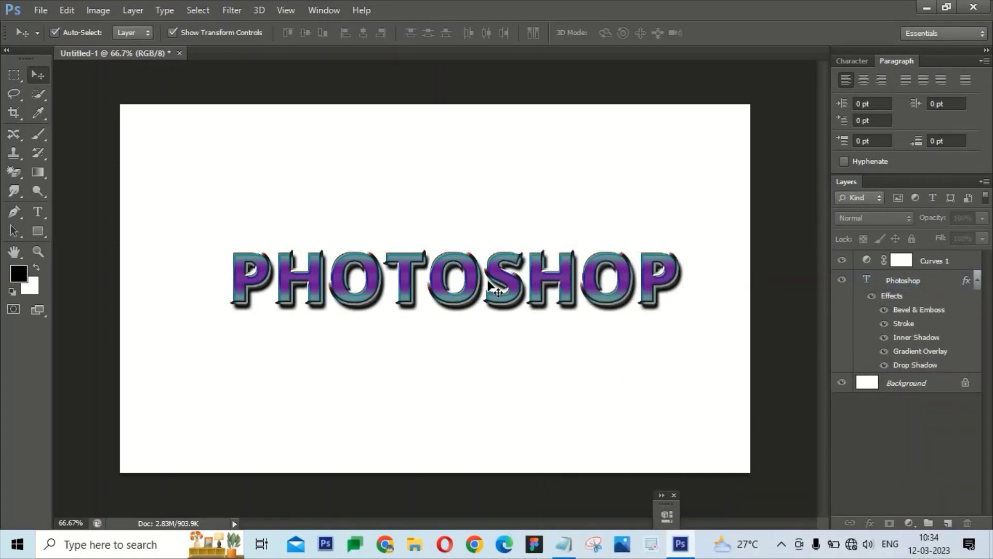
pyautogui.moveTo(489, 285); pyautogui.dragTo(477, 287)
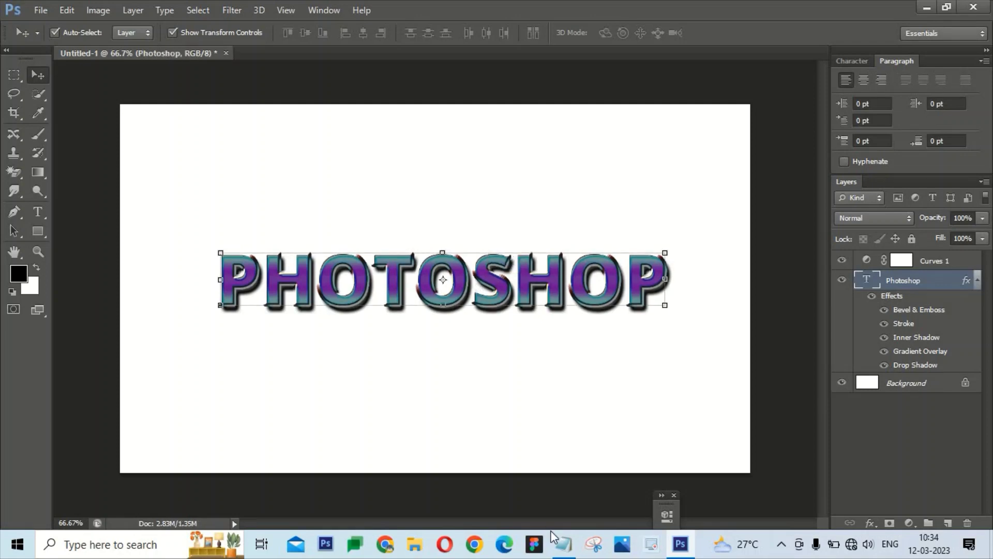
pyautogui.click(600, 420)
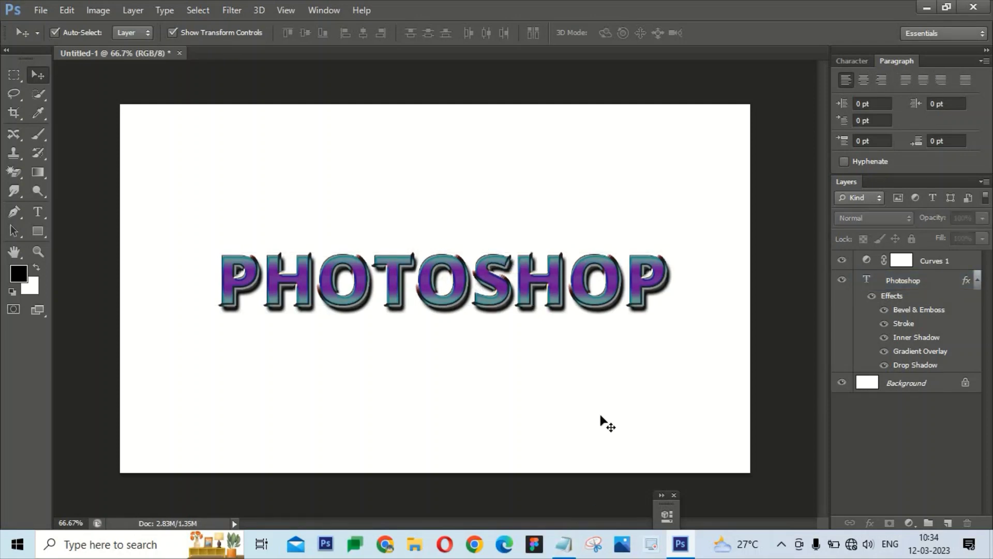
# Convert the locked Background into a regular layer, accepting the default layer settings
pyautogui.click(965, 386)
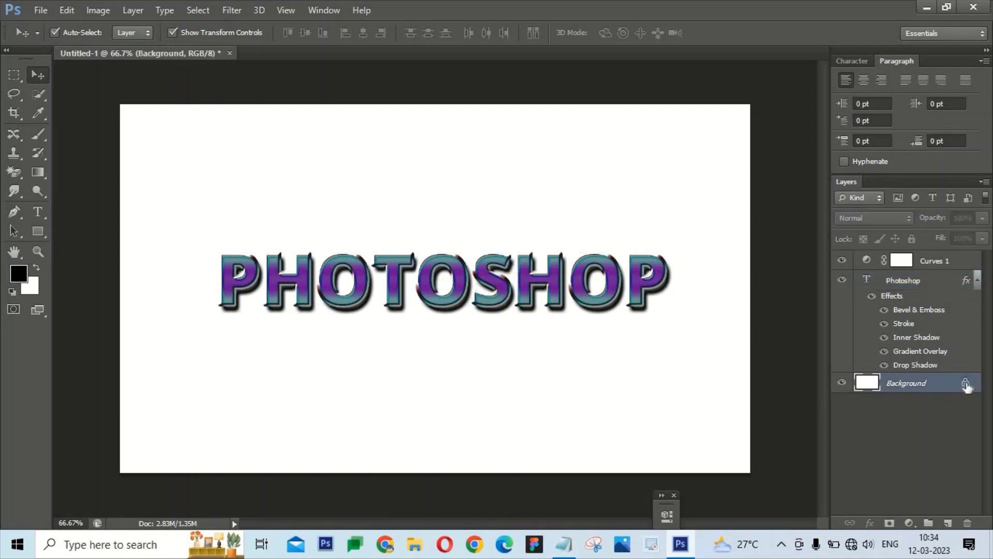
pyautogui.doubleClick(966, 385)
pyautogui.click(607, 173)
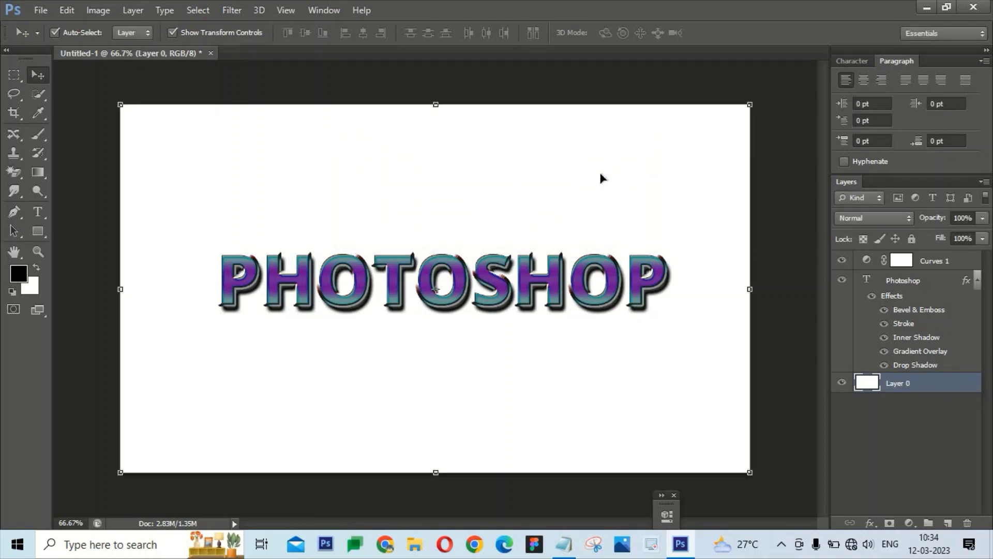
# Try a black foreground fill on the unlocked bottom layer, and refill it with the white background color
pyautogui.hotkey('alt', 'BackSpace')
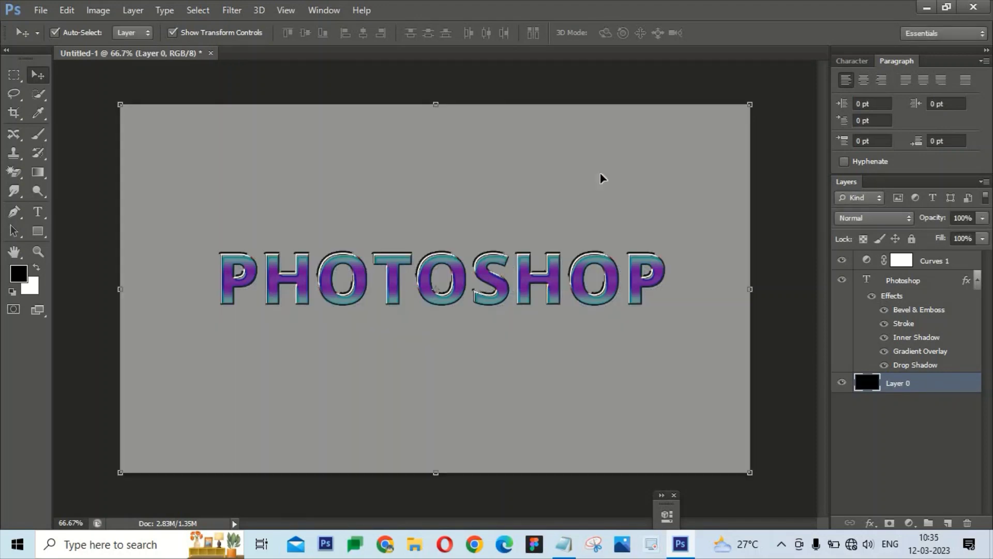
pyautogui.hotkey('ctrl', 'BackSpace')
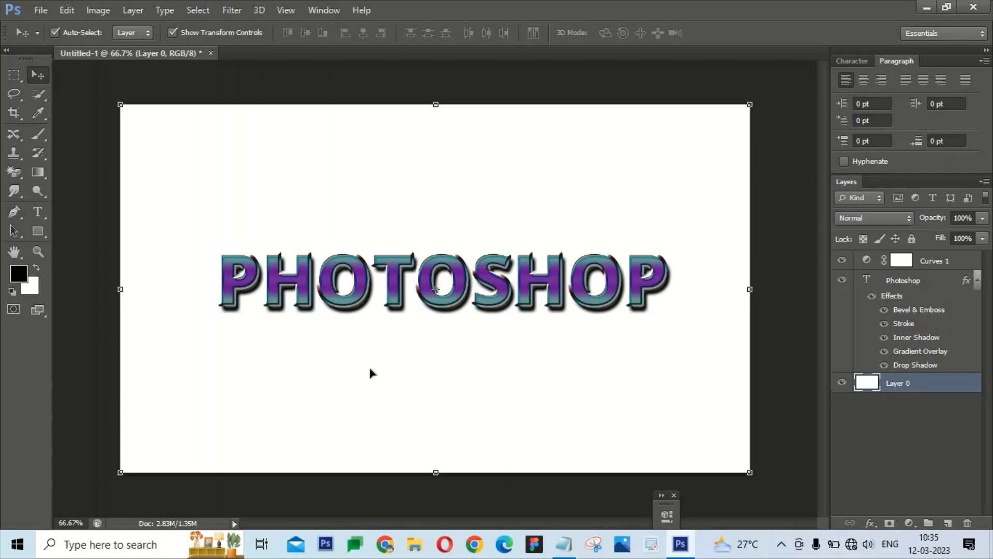
# Switch to Notepad, write "I hope enjoy this video" below the existing text, and start another line with "Please"
pyautogui.click(564, 543)
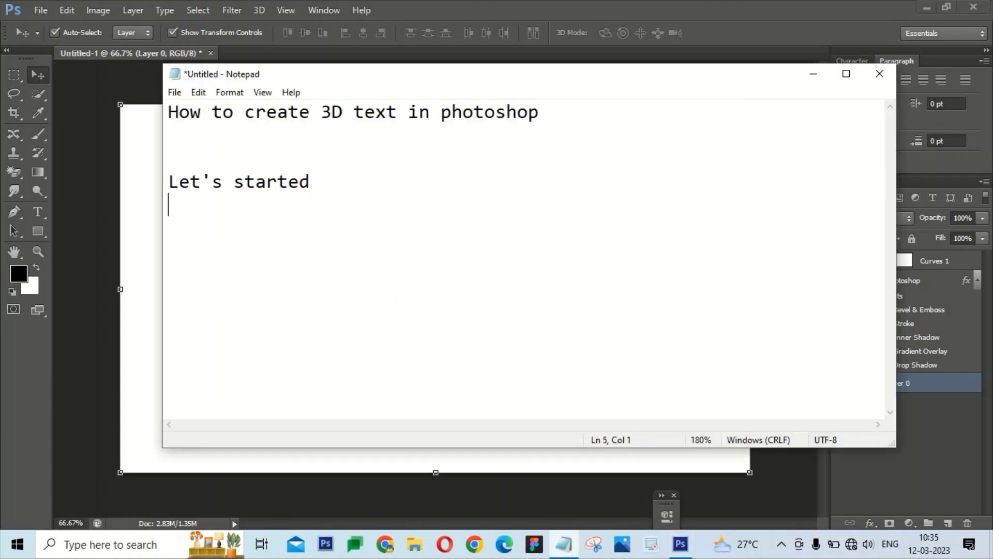
pyautogui.write('I hope ')
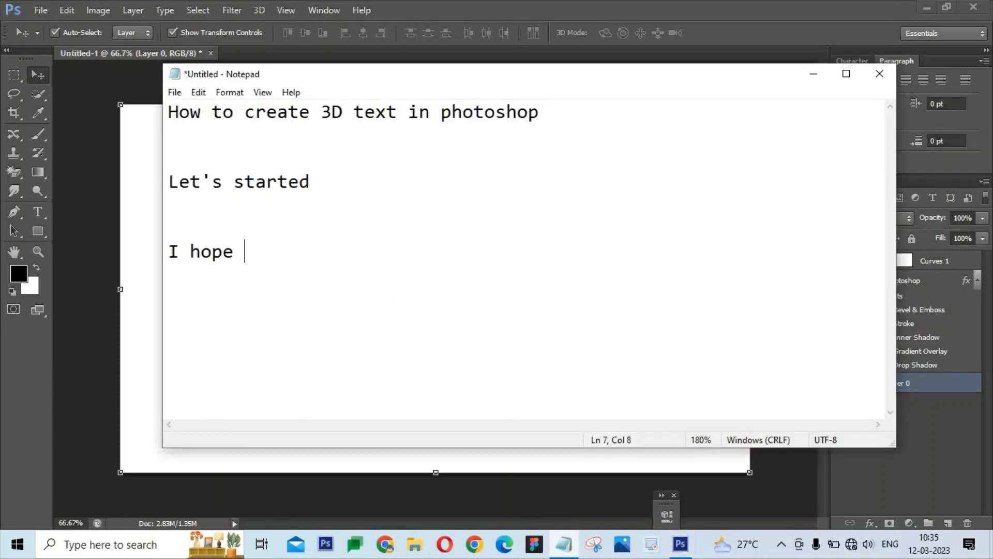
pyautogui.write('enjoy this vb')
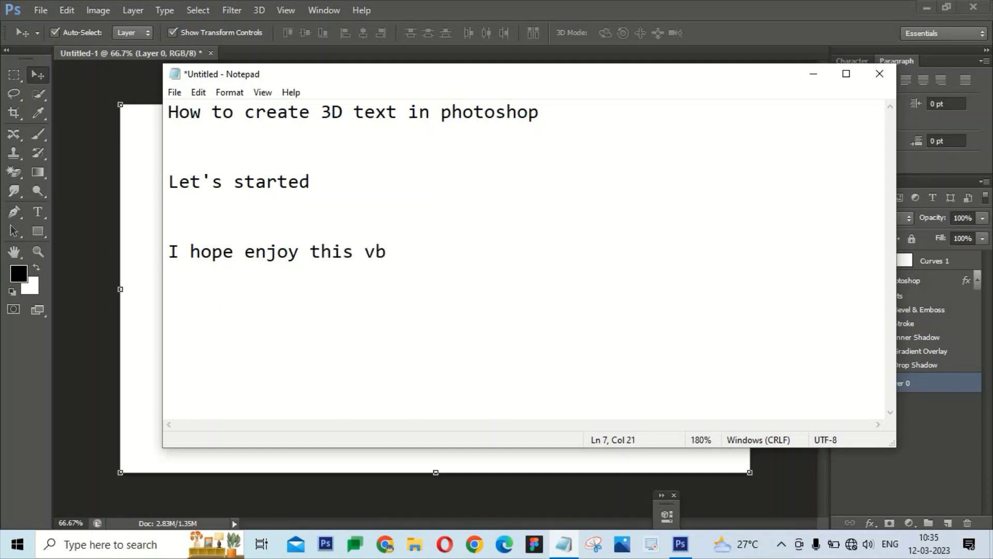
pyautogui.press('BackSpace')
pyautogui.press('BackSpace')
pyautogui.write('video Please ')
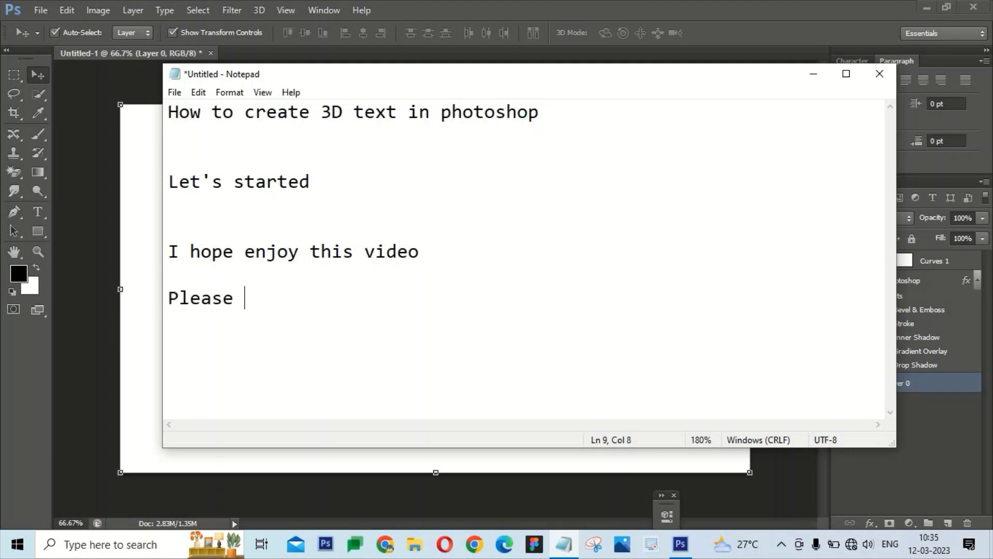
# Complete the "Please" line with "like, share & subscribe(Press the bell icon)"
pyautogui.write('like, share')
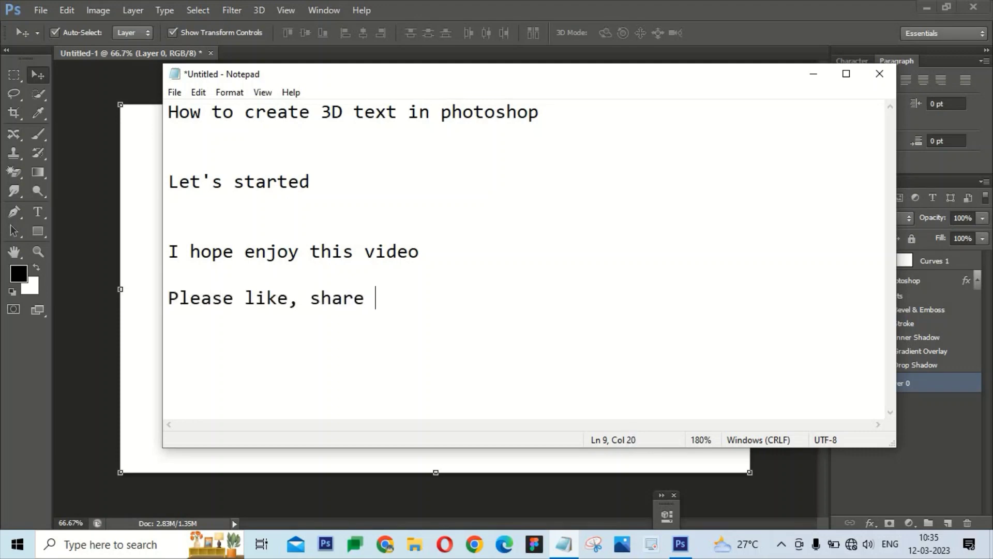
pyautogui.write('e& subscr')
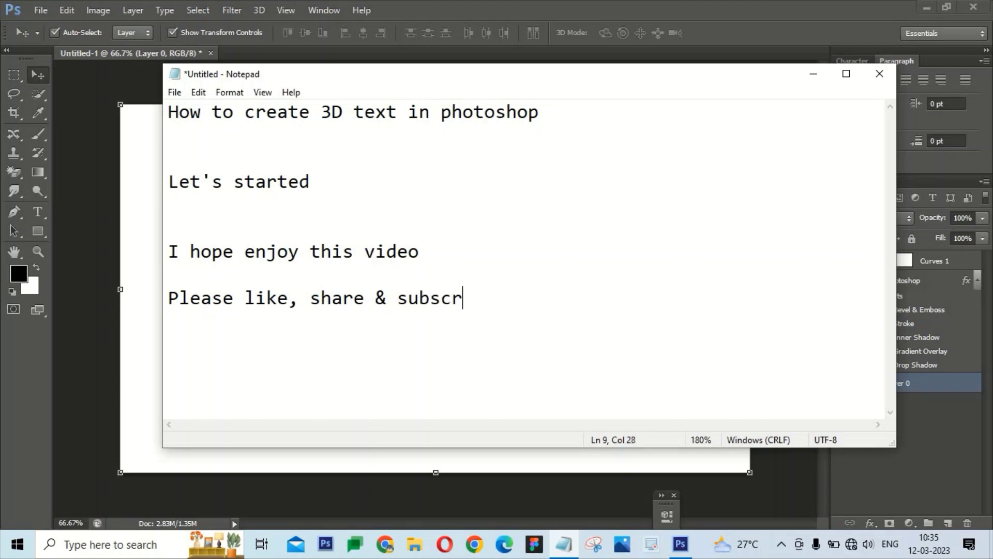
pyautogui.write('ibe(')
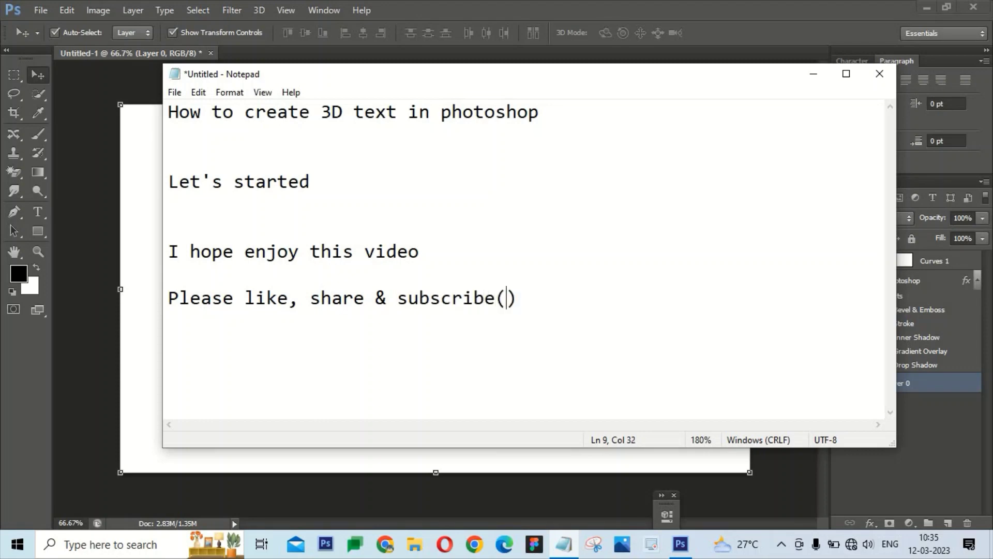
pyautogui.write('Press the bell i')
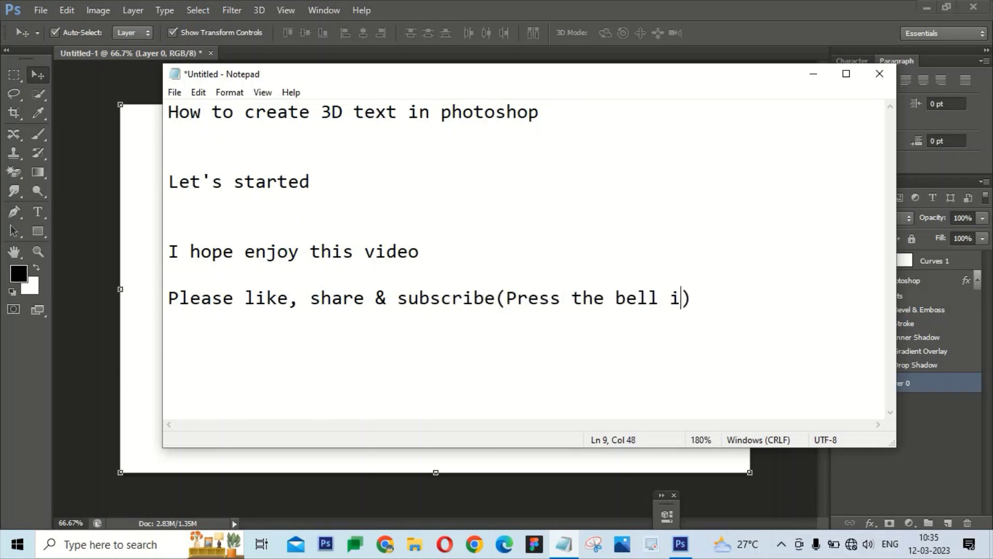
pyautogui.write('con')
# Leave a blank line below the subscribe request and start a closing line with "See"
pyautogui.press('End')
pyautogui.press('Return')
pyautogui.press('Return')
pyautogui.write('See ypou')
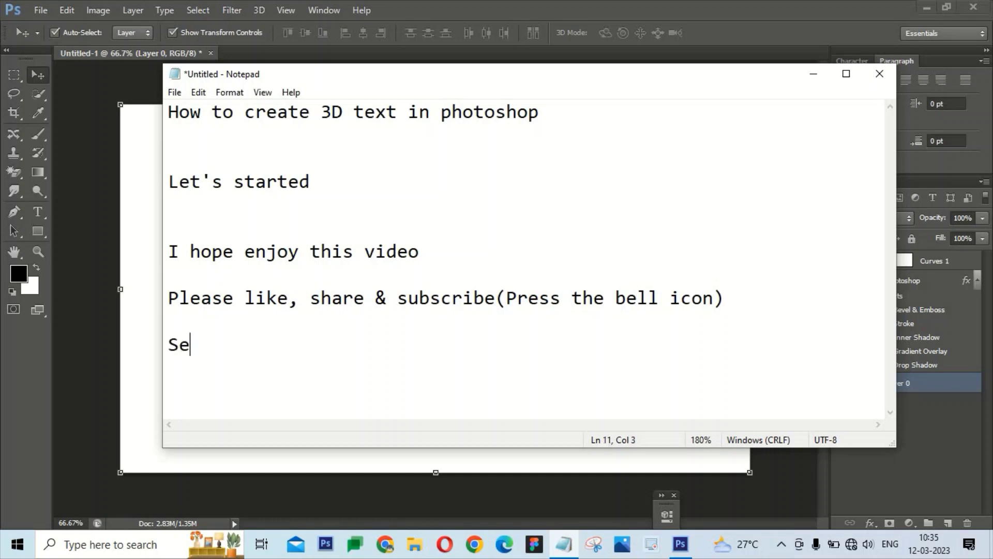